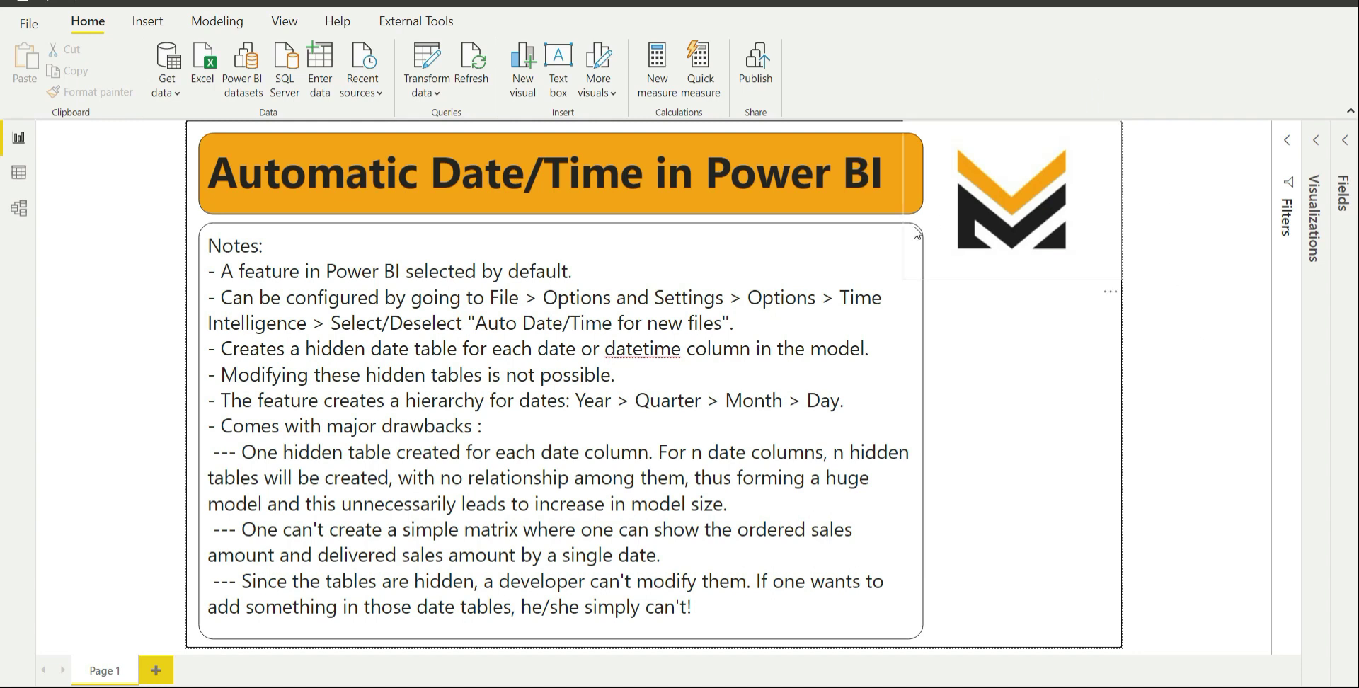
In Options, toggle Auto date/time for new files off and back on, then cancel.
click(33, 27)
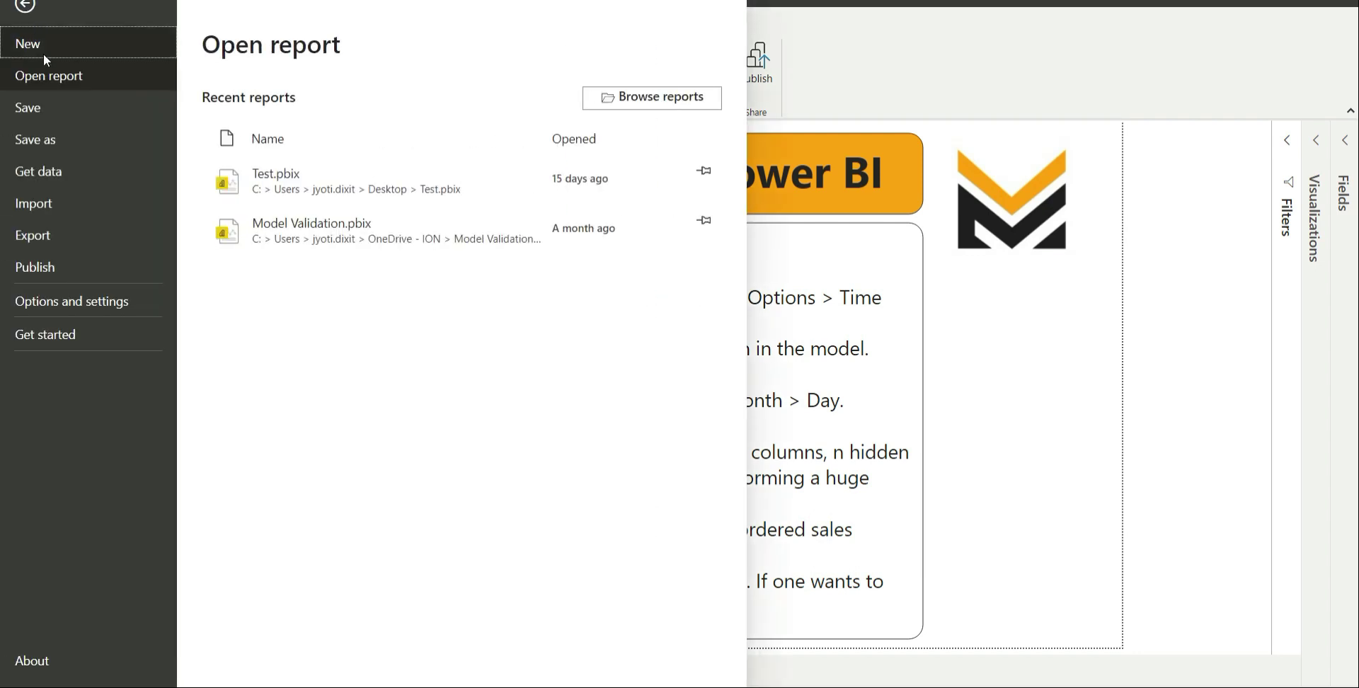
click(85, 306)
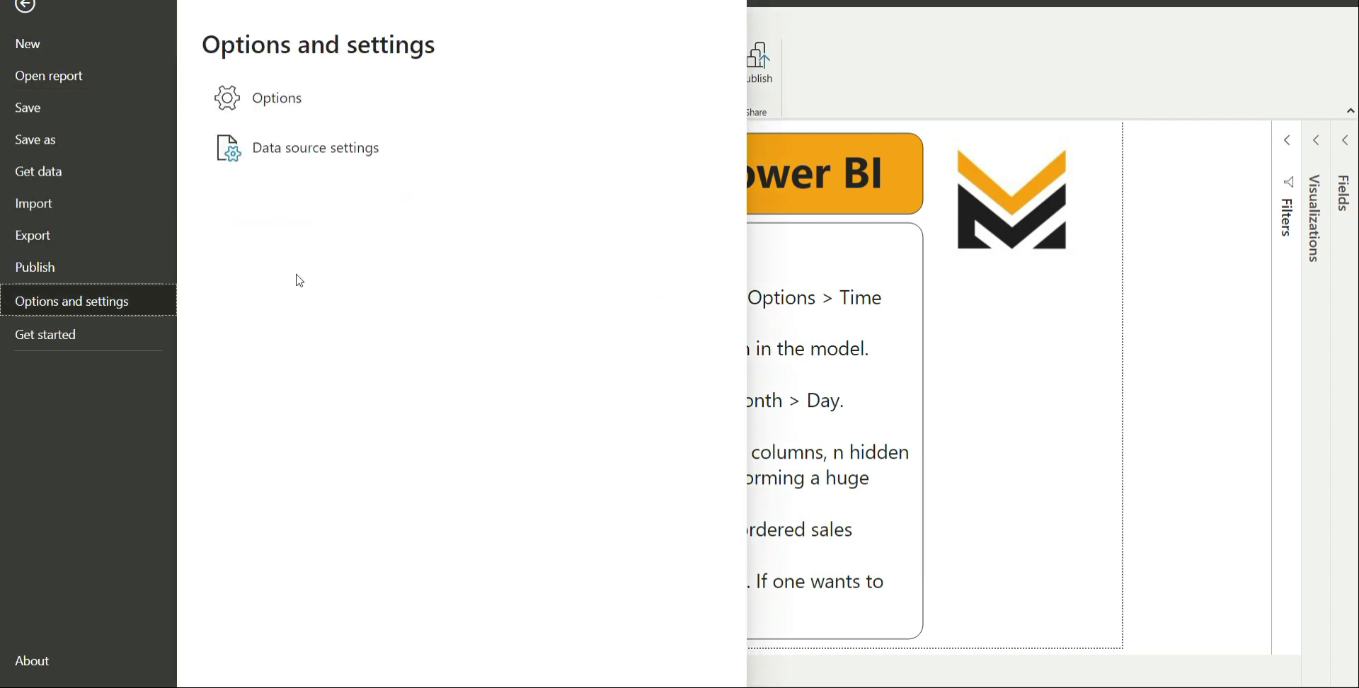
click(310, 113)
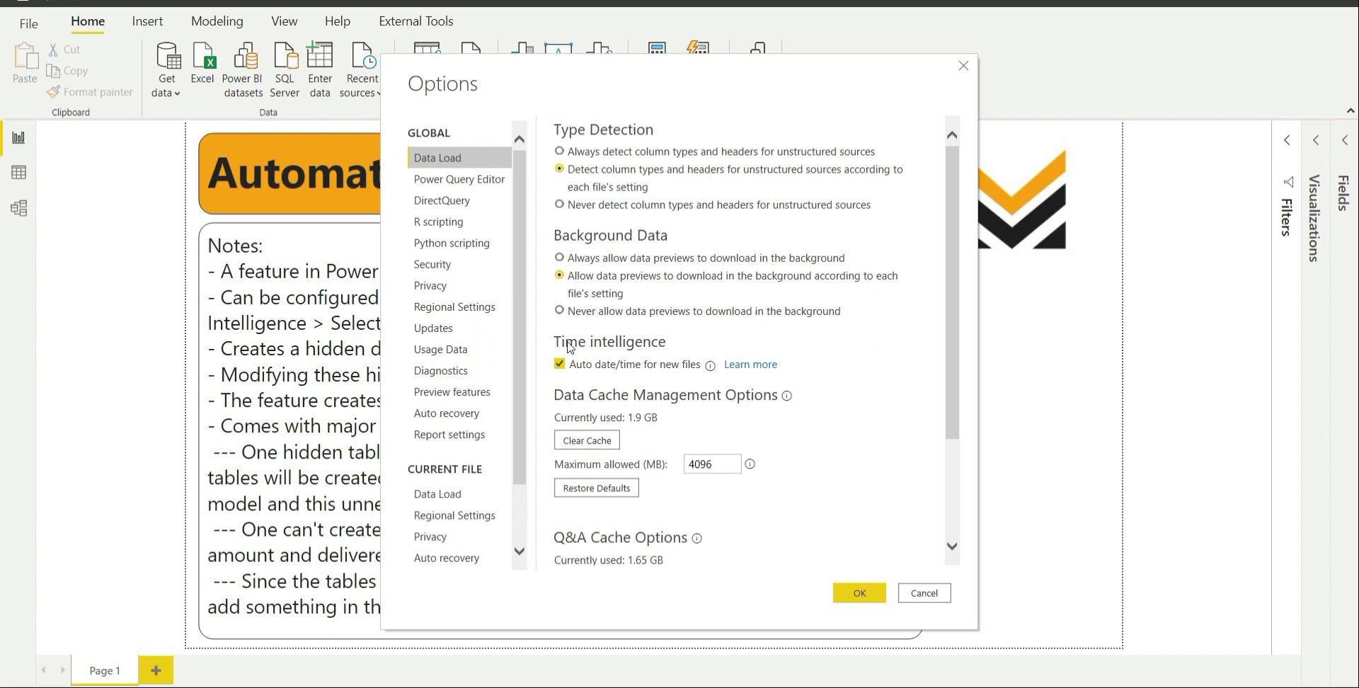
click(566, 365)
click(570, 367)
click(925, 594)
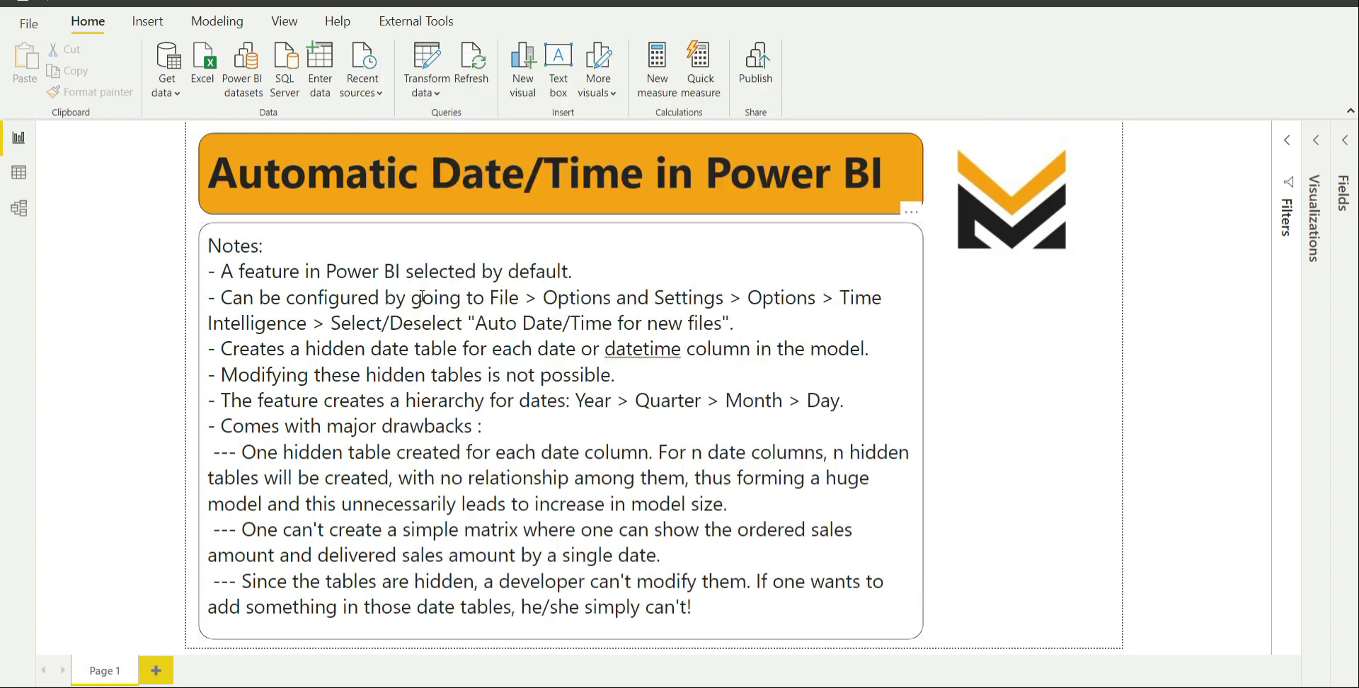
Expand the Filters, Visualizations and Fields panes to list DimDate and FactSales.
click(1285, 145)
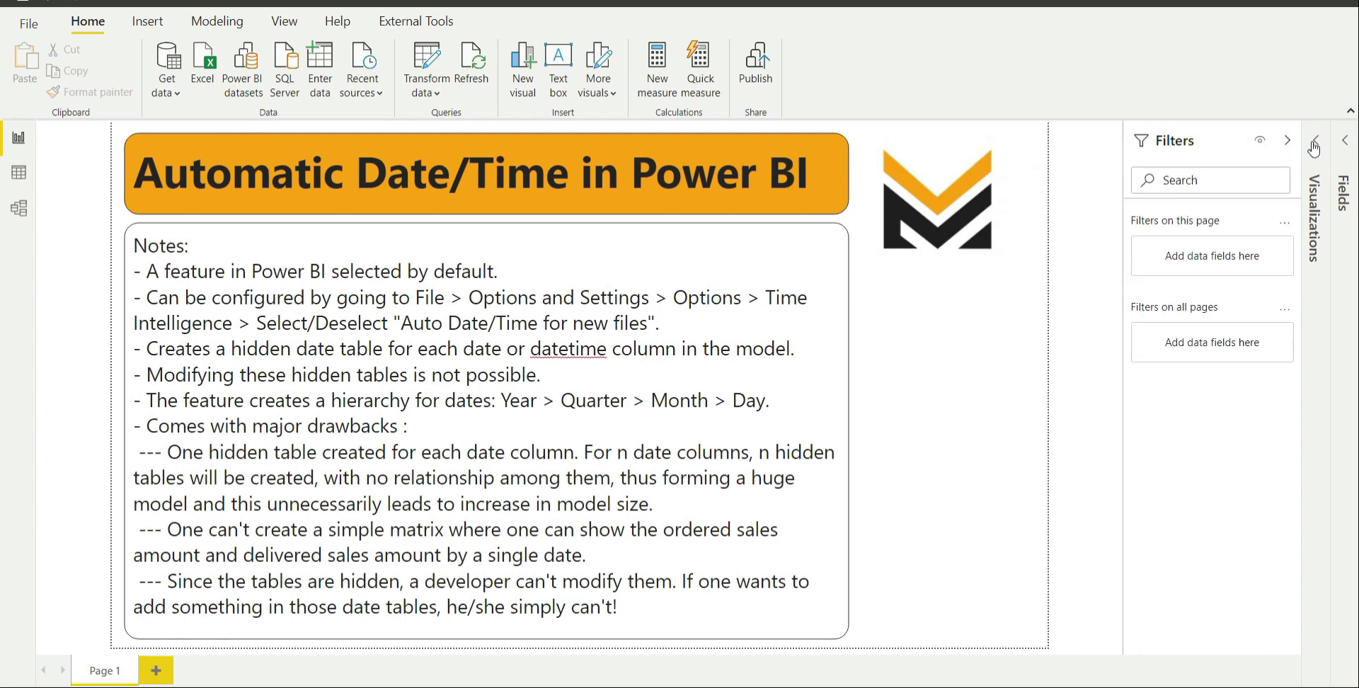
click(1324, 145)
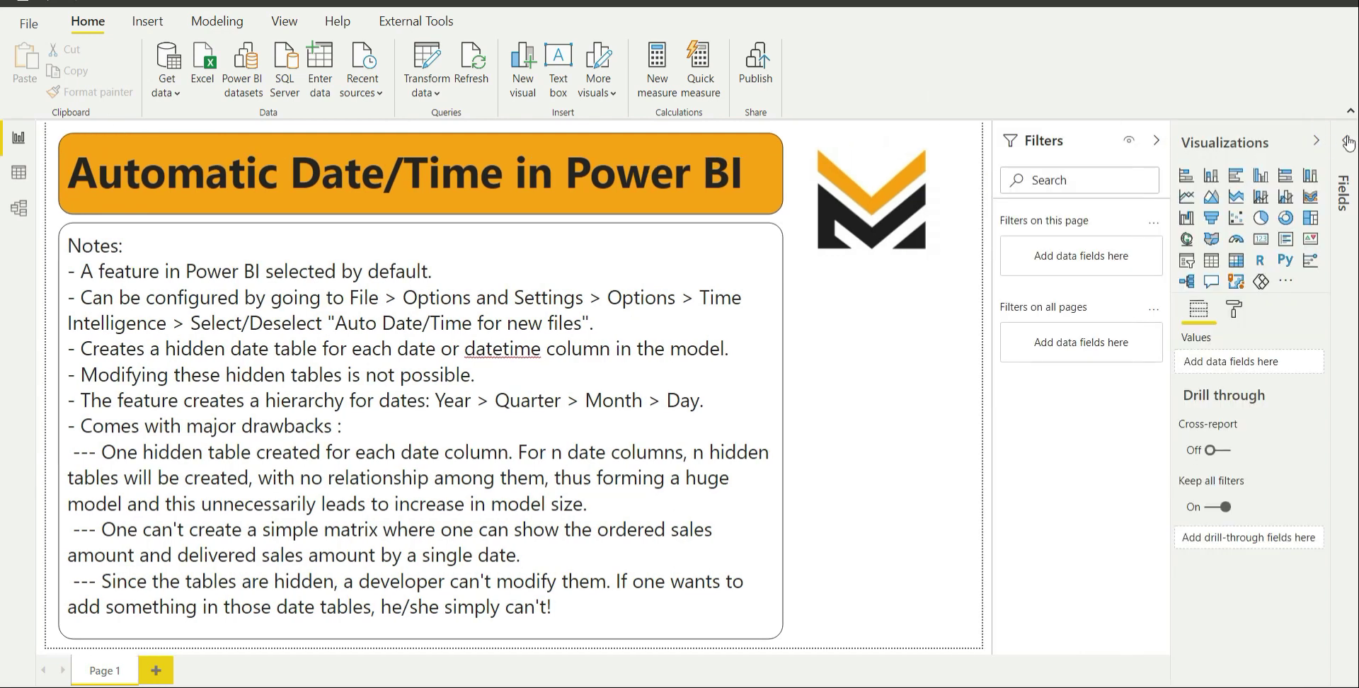
click(1347, 143)
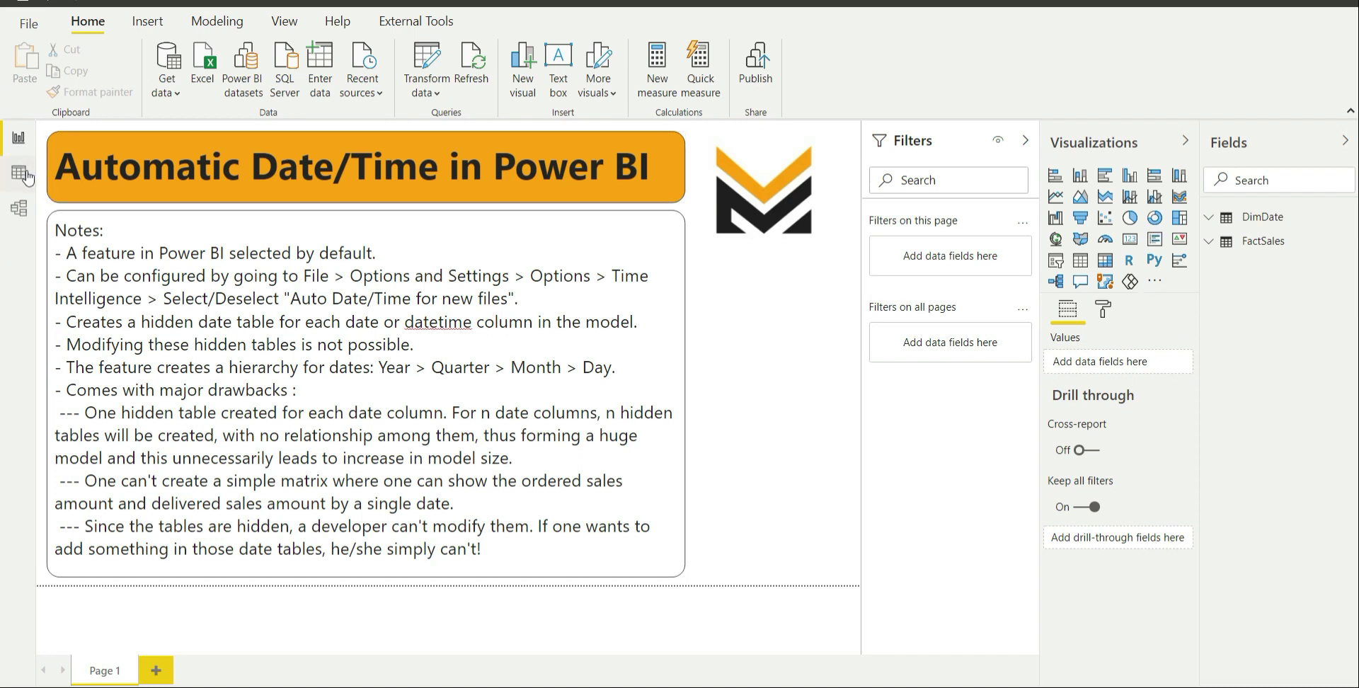
Inspect DimDate and FactSales in Data view, then review their DateKey relationship in Model view.
click(26, 177)
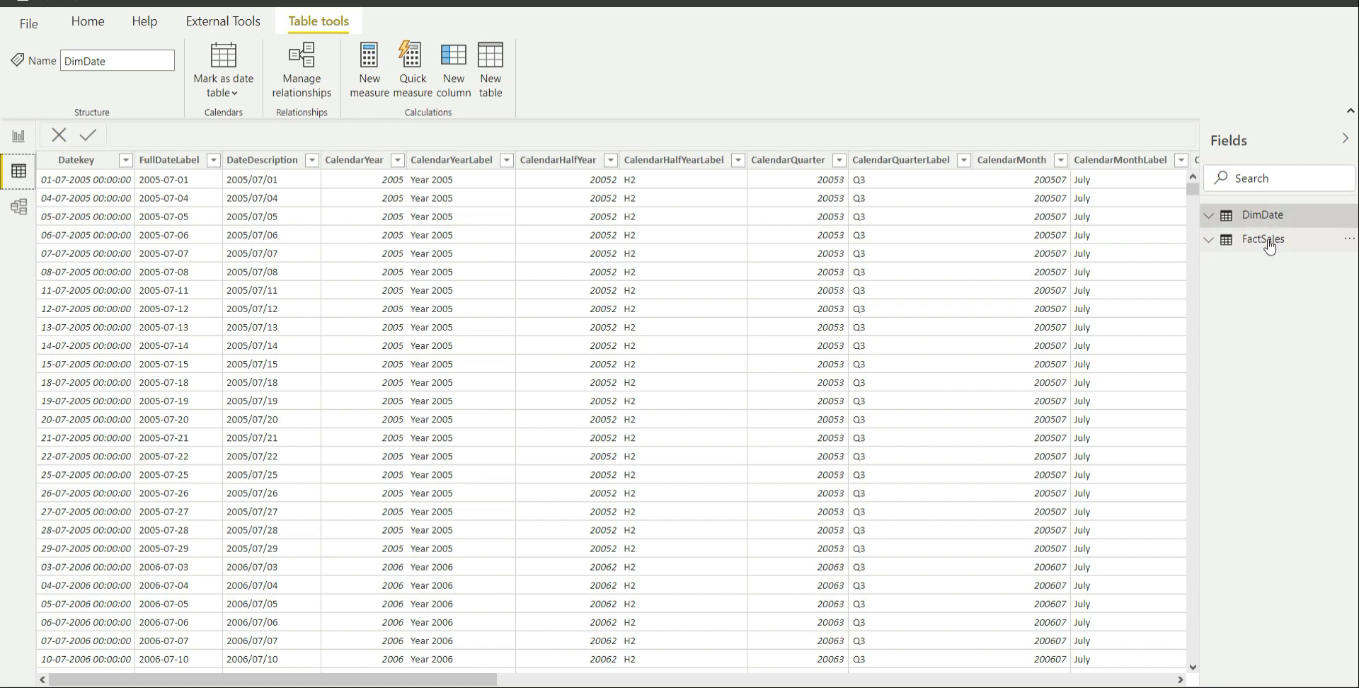
click(1294, 243)
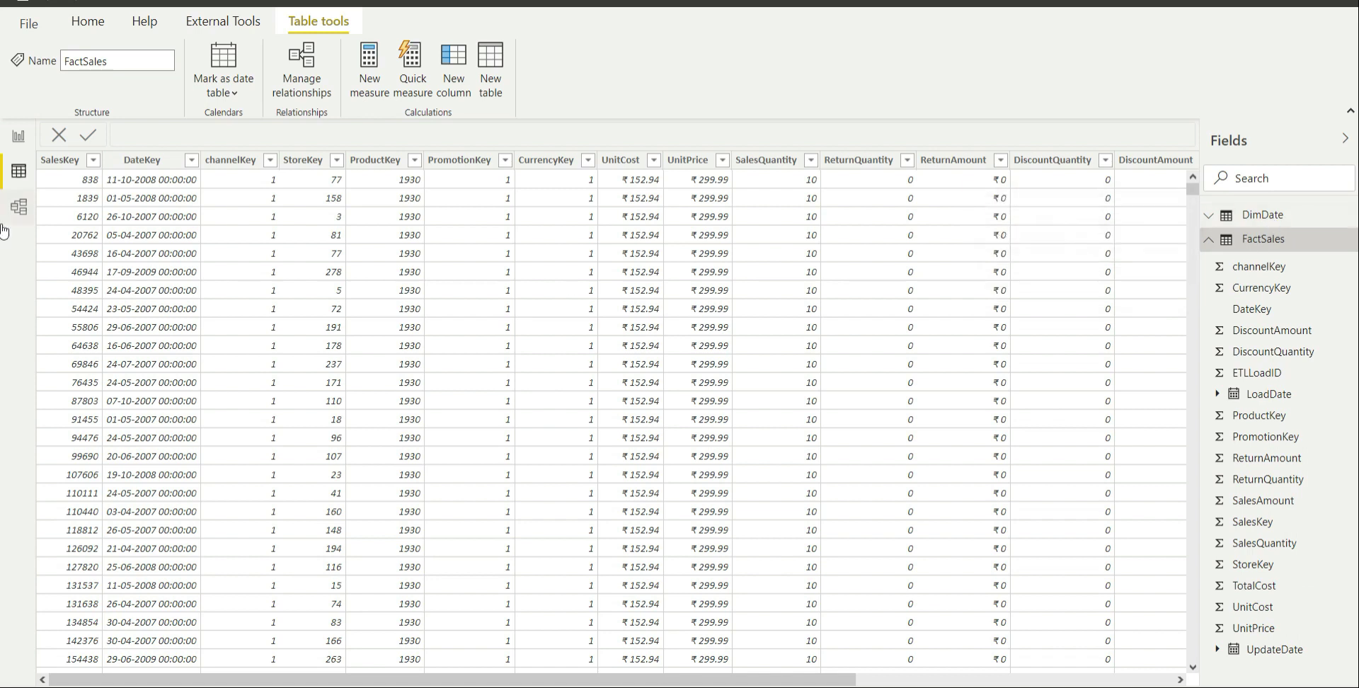
click(18, 208)
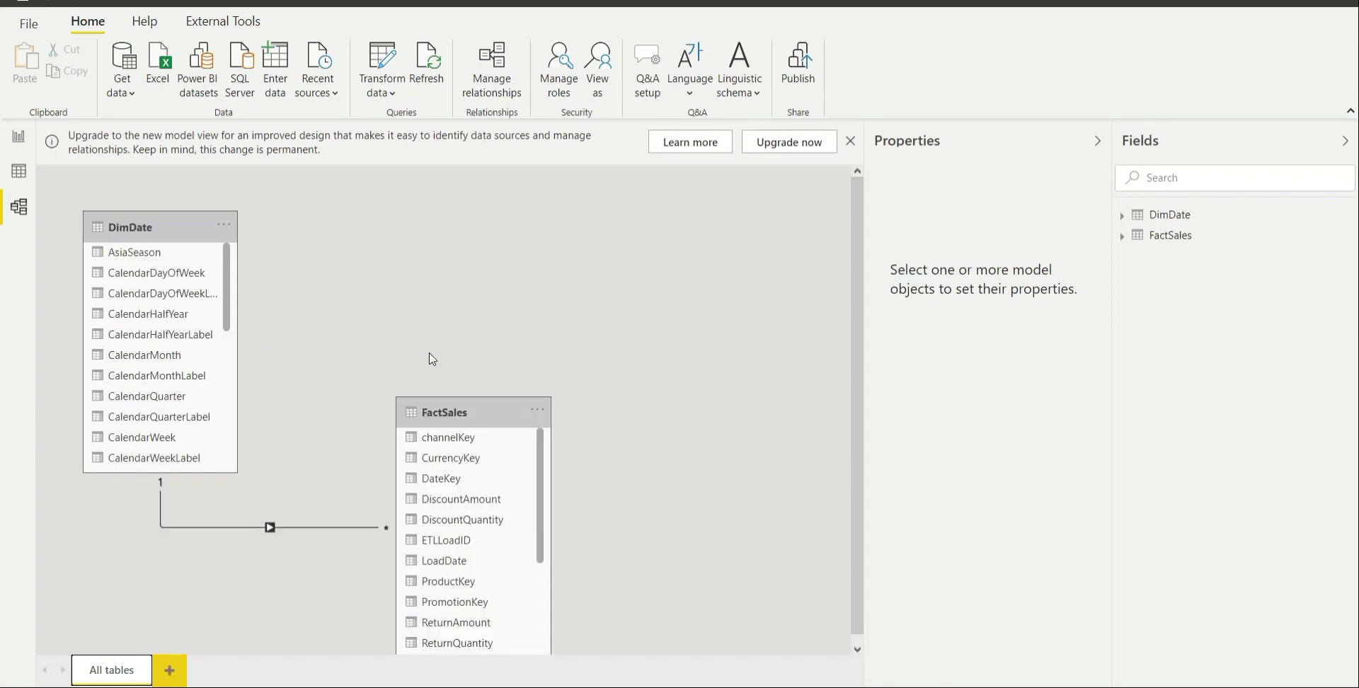
scroll(414, 434, down, 3)
scroll(725, 401, down, 1)
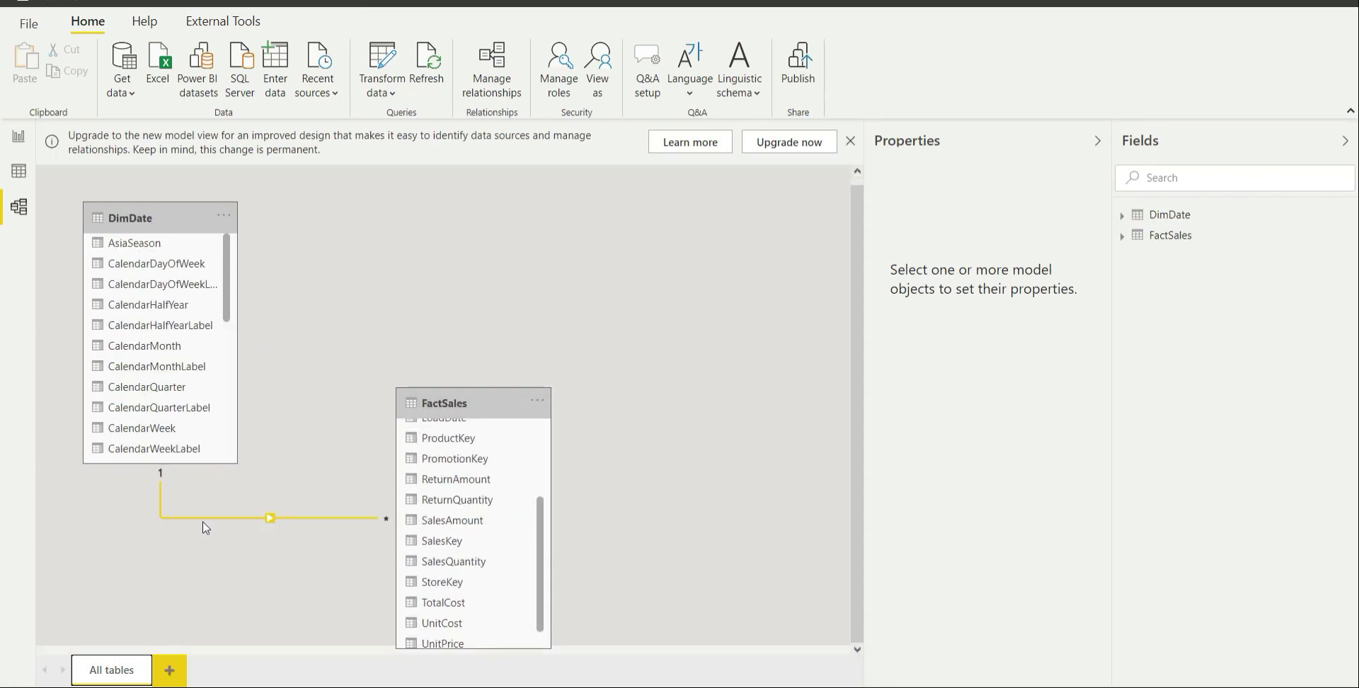
scroll(165, 384, down, 6)
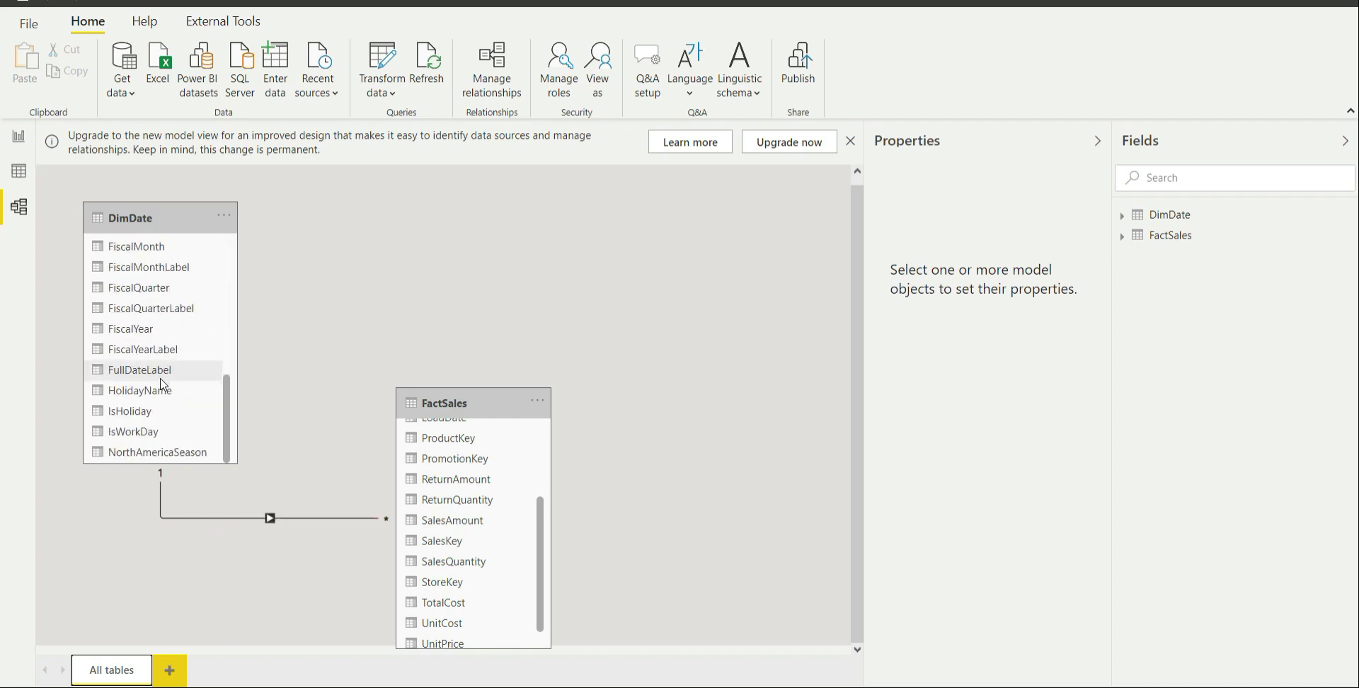
scroll(157, 377, up, 8)
scroll(154, 376, down, 4)
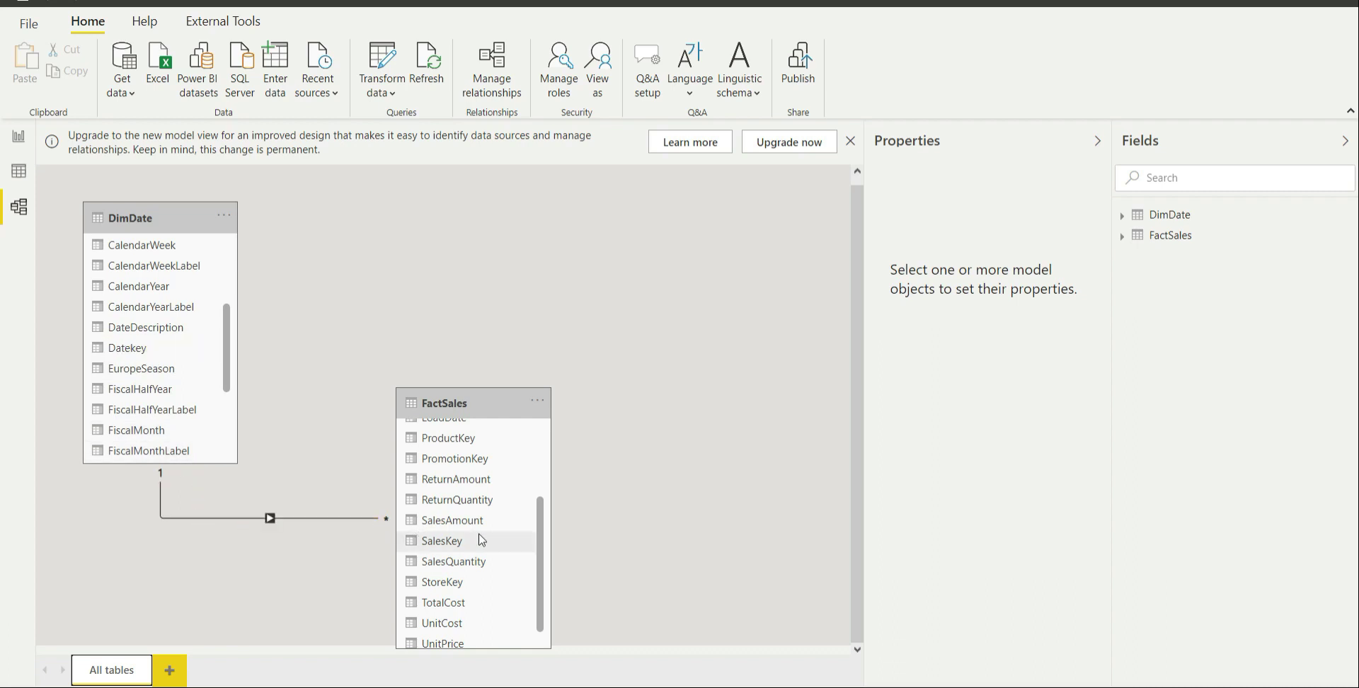
scroll(480, 537, up, 3)
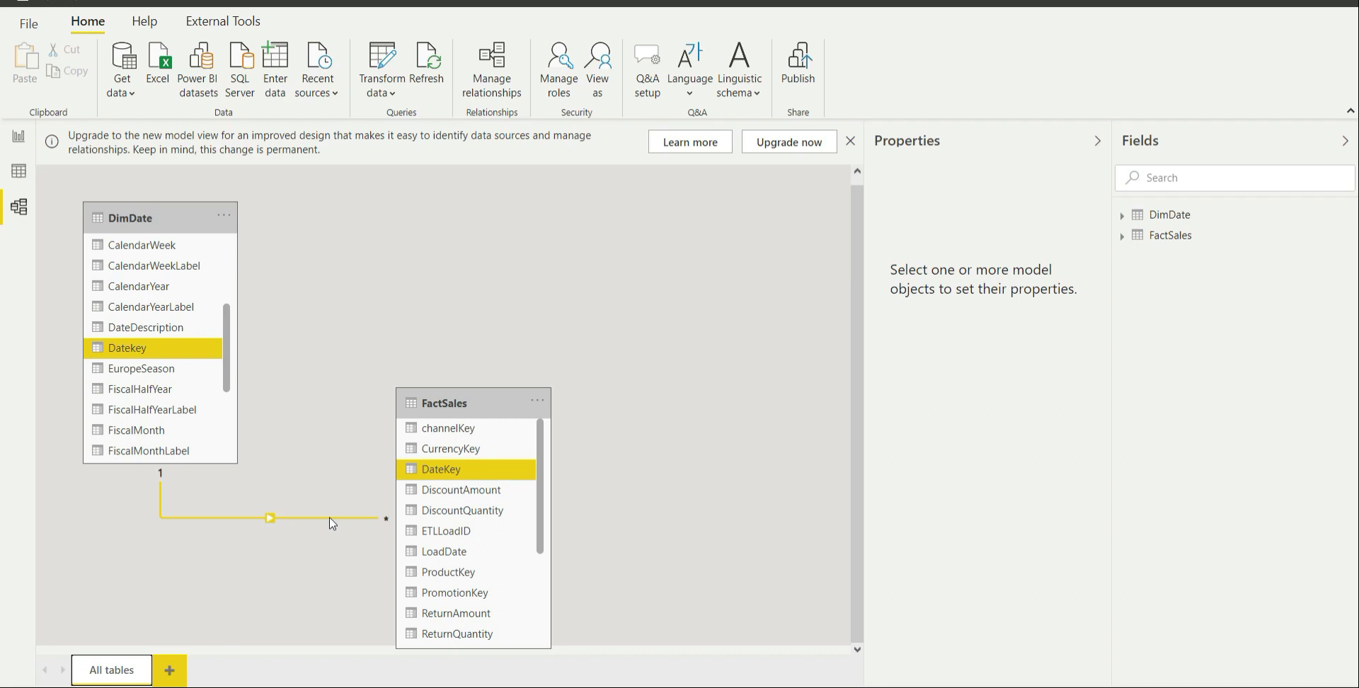
Return to Report view, expand DimDate, and try dragging Datekey onto the page.
click(19, 134)
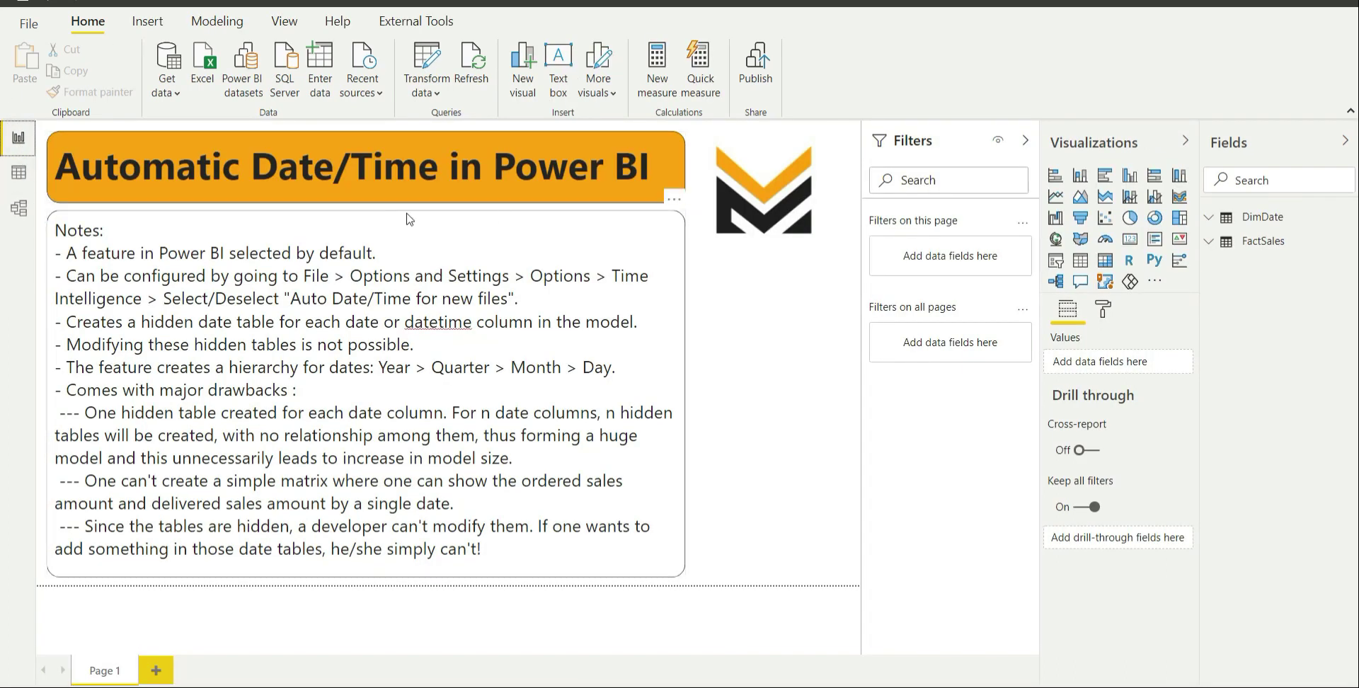
click(1276, 226)
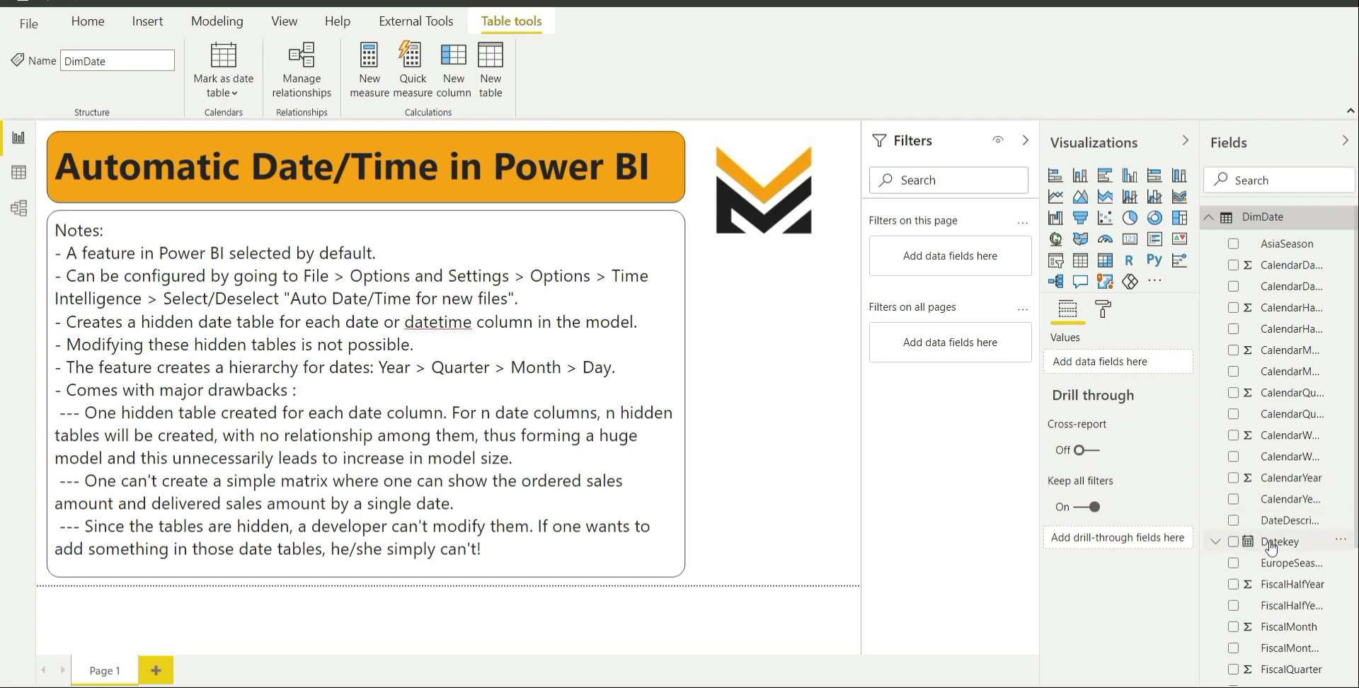
drag(1270, 546, 1255, 536)
drag(1255, 536, 1139, 616)
On a new Page 2, add a centred matrix with the Datekey Year-Quarter-Month-Day hierarchy as rows.
click(155, 671)
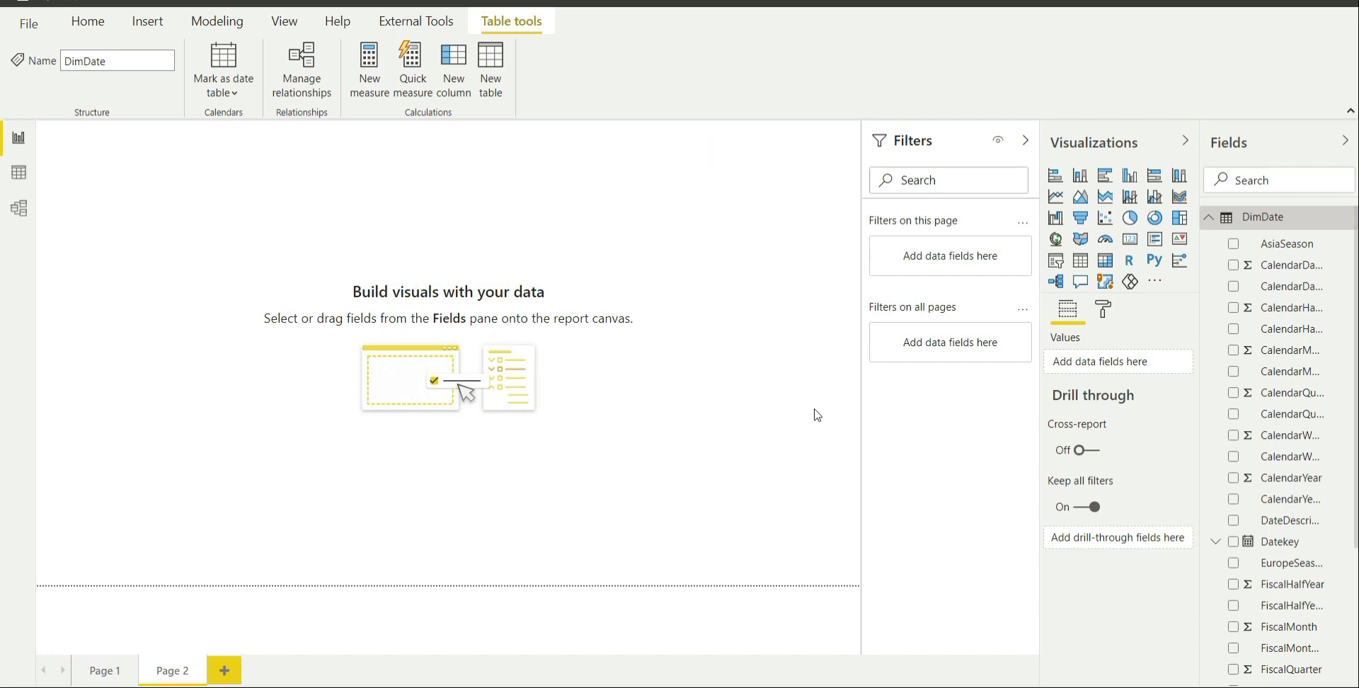
click(1105, 260)
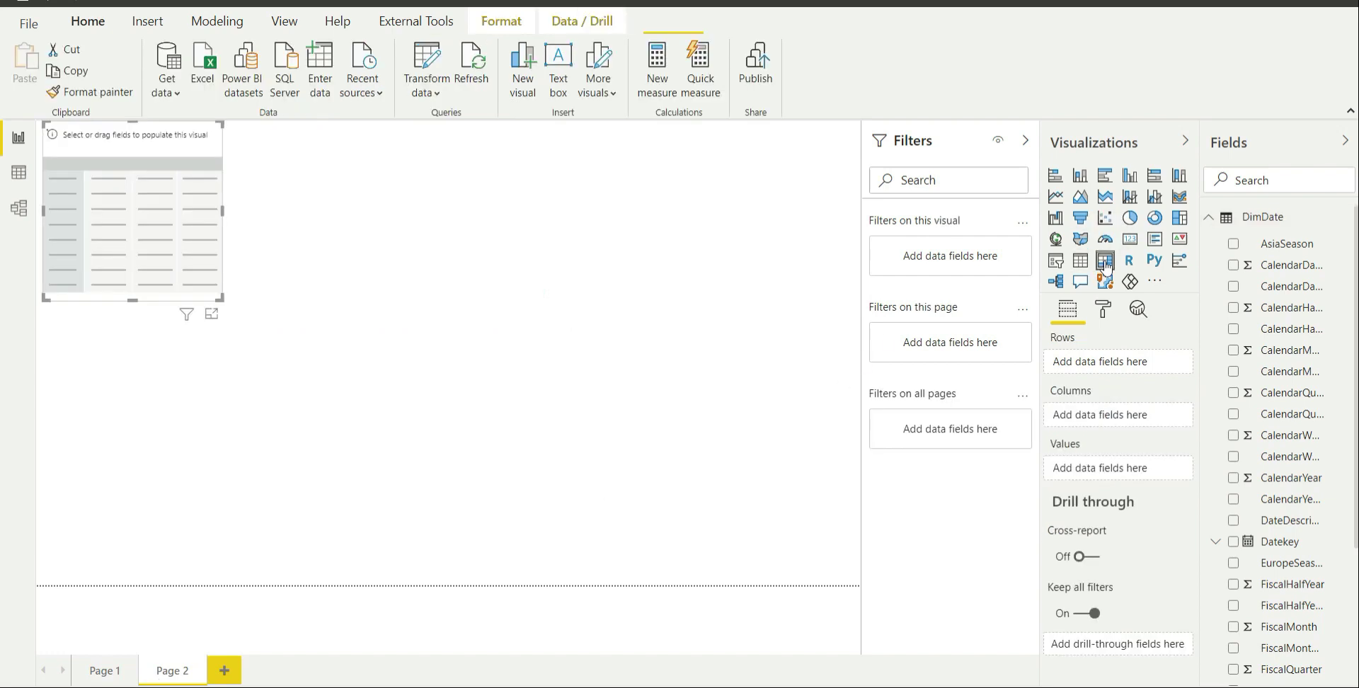
drag(111, 224, 300, 388)
drag(1296, 544, 1133, 368)
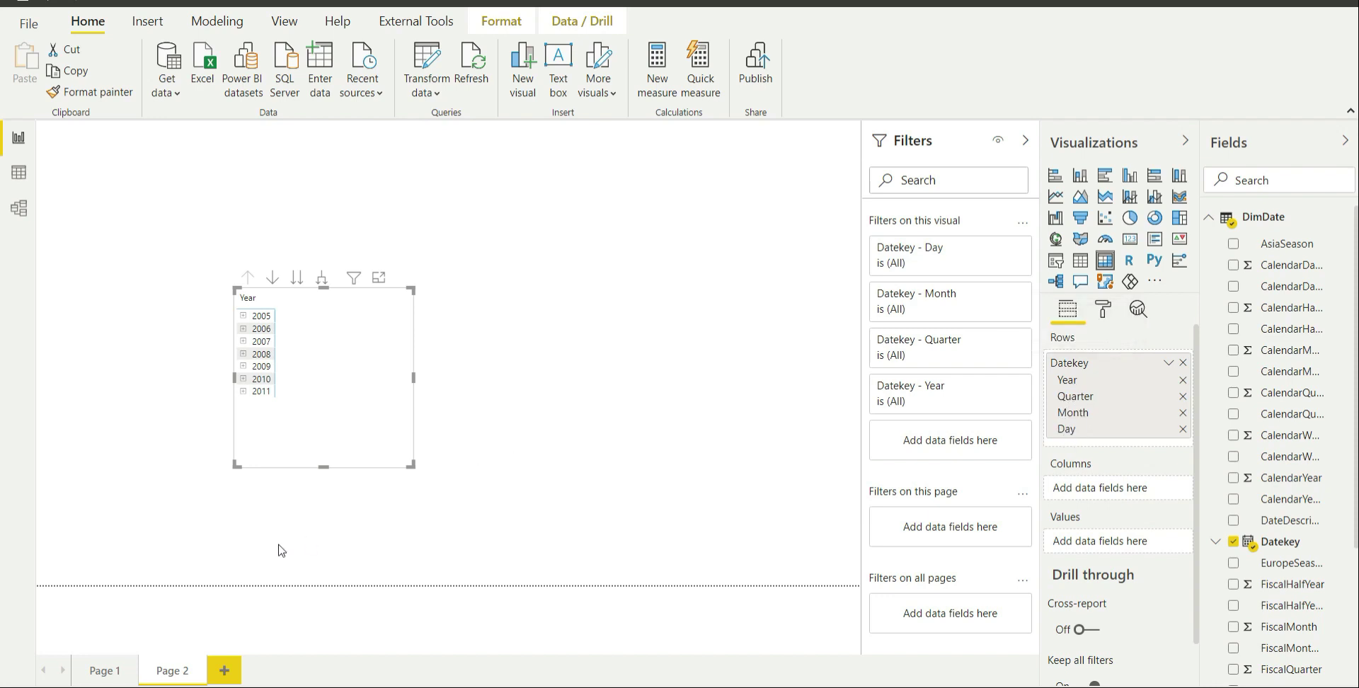
click(99, 674)
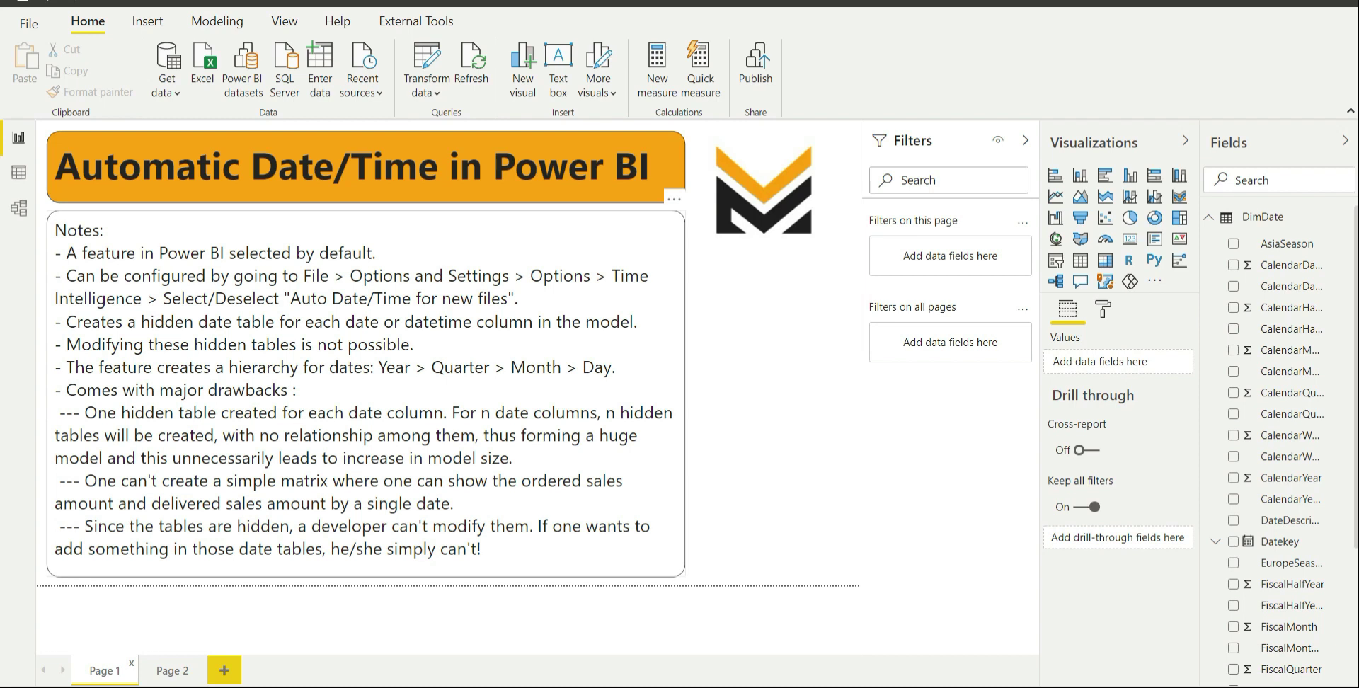
Create a new measure in FactSales named 'Sum of Sales Amount'.
click(177, 670)
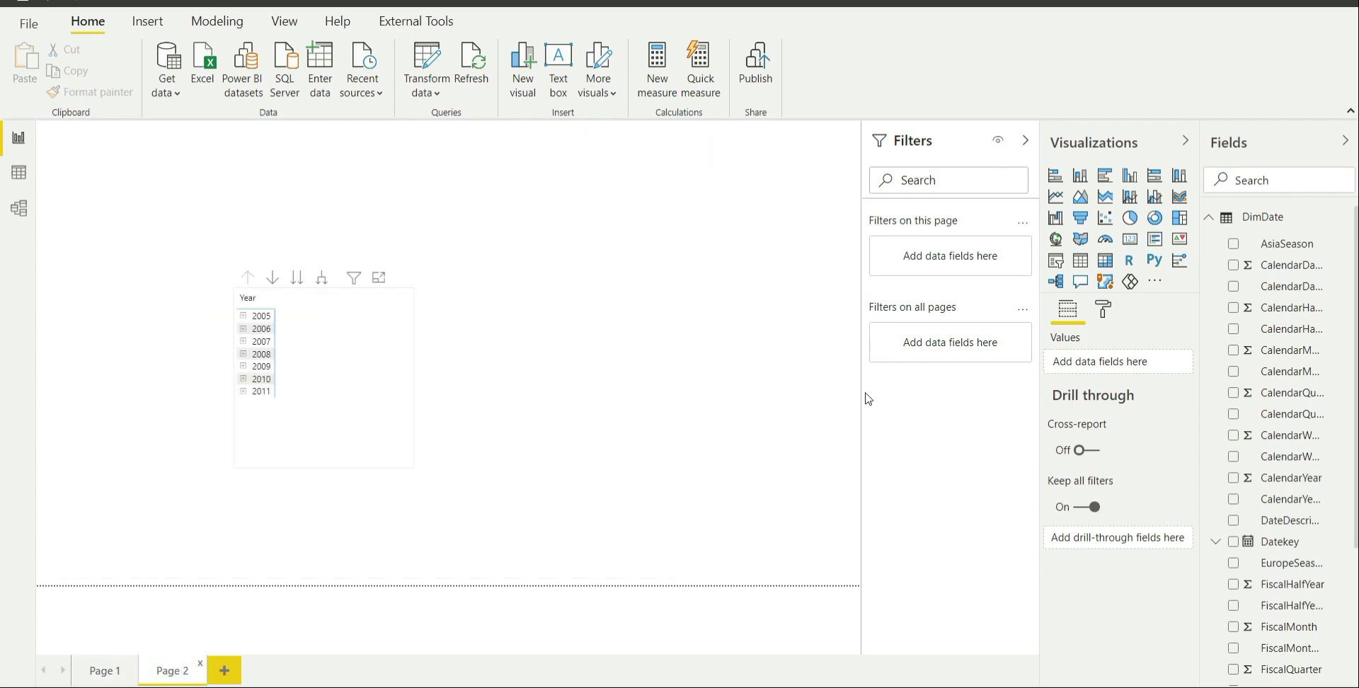
click(1293, 219)
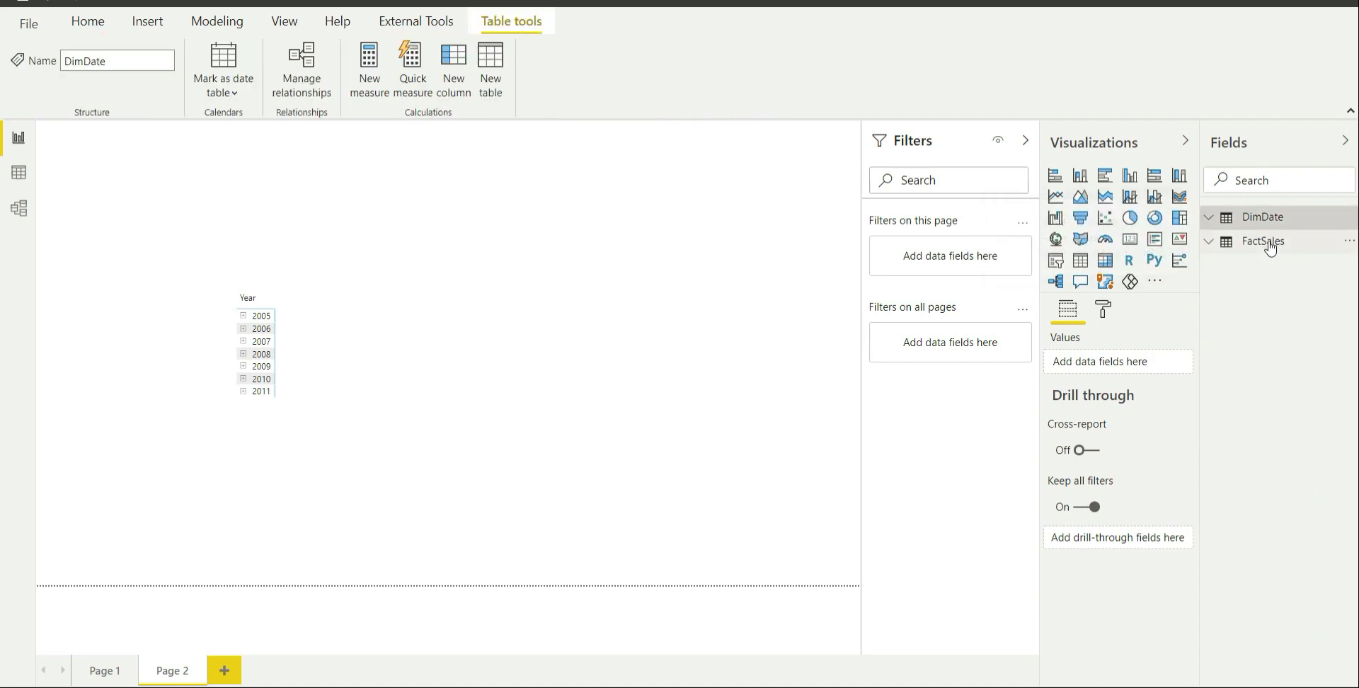
right_click(1270, 245)
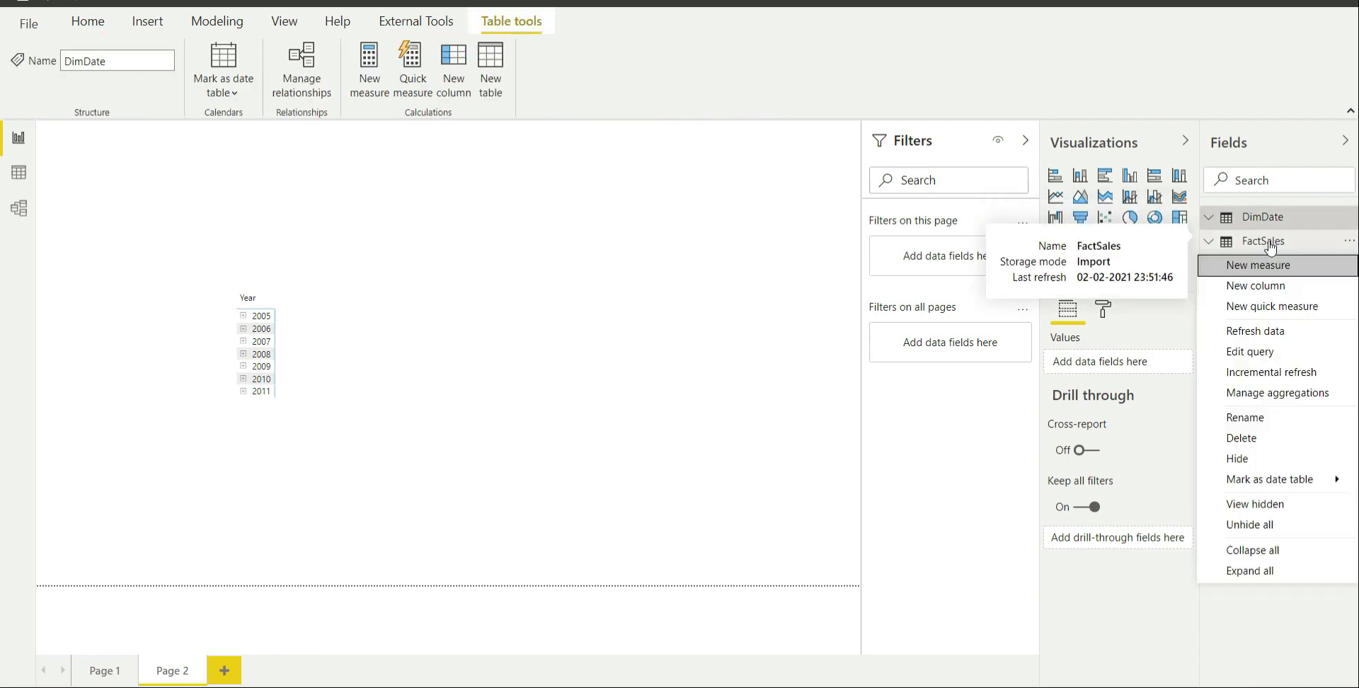
click(1280, 269)
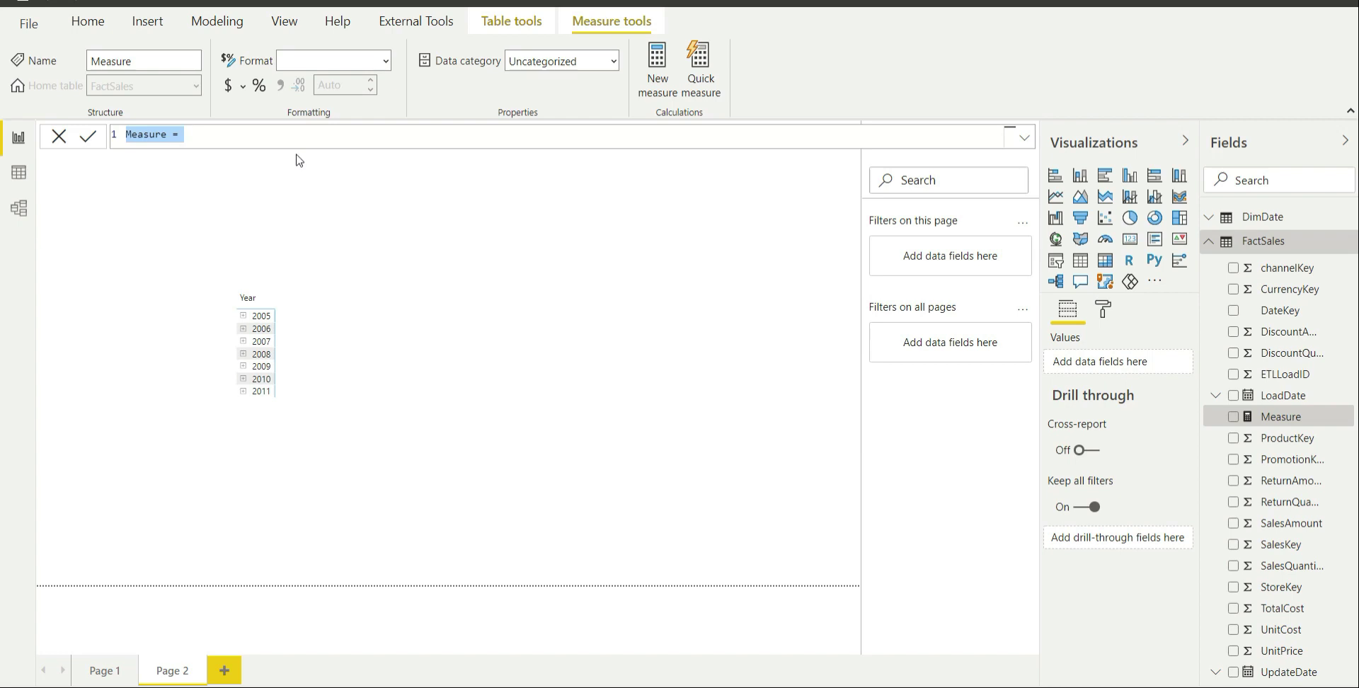
double_click(145, 133)
text(Sum of)
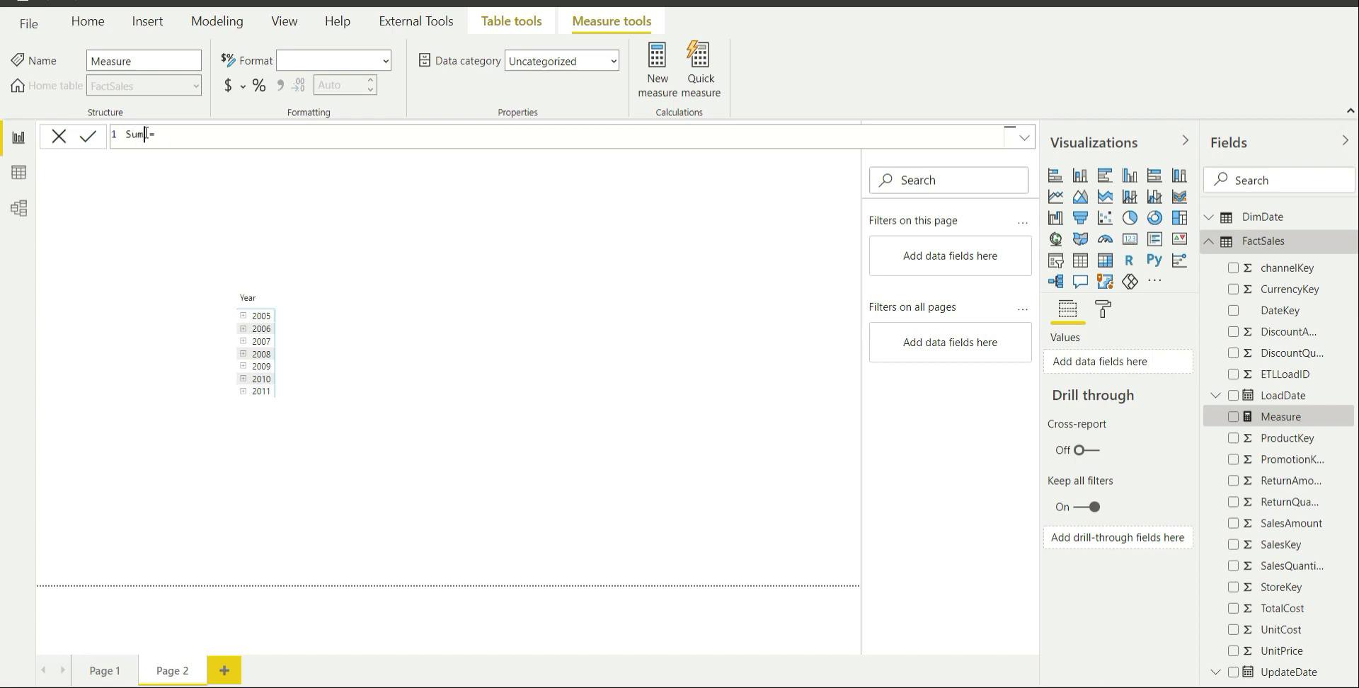
text( Sales Amount)
Define it as SUMX(FactSales, FactSales[SalesQuantity] * FactSales[UnitCost]) and commit the formula.
click(281, 139)
text(SUM)
double_click(304, 235)
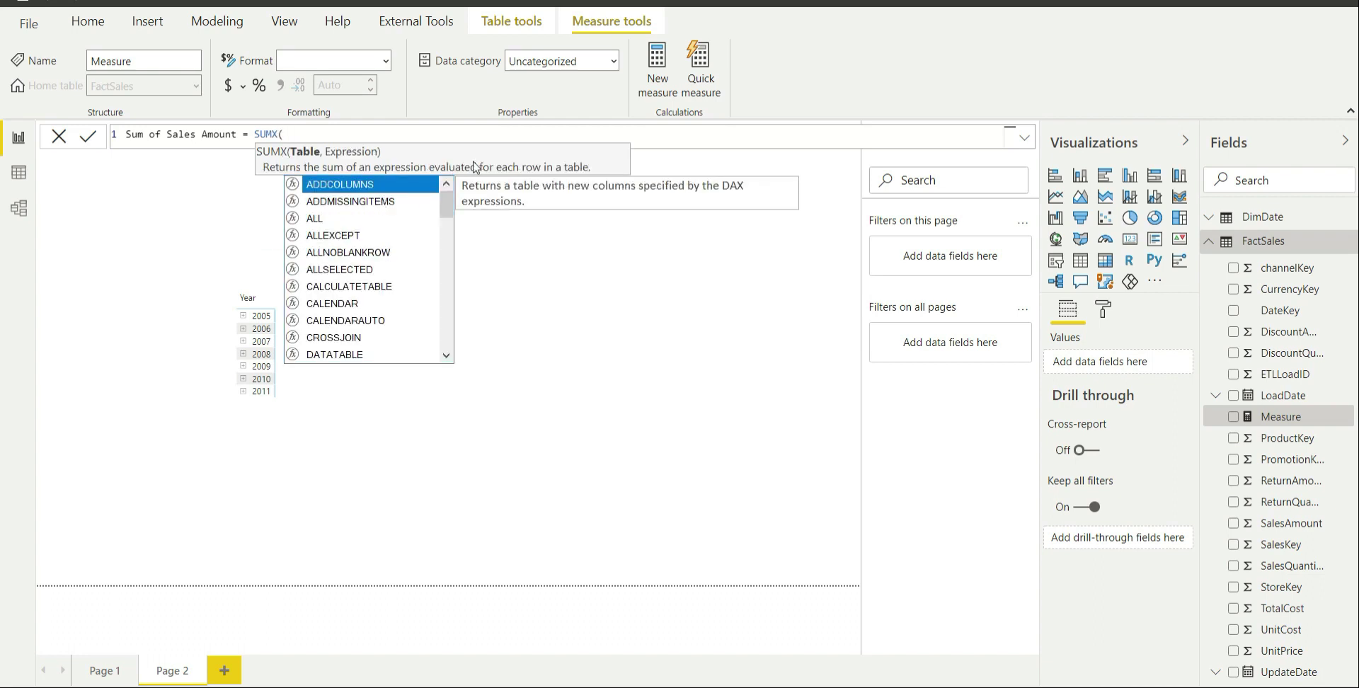
text(Fa)
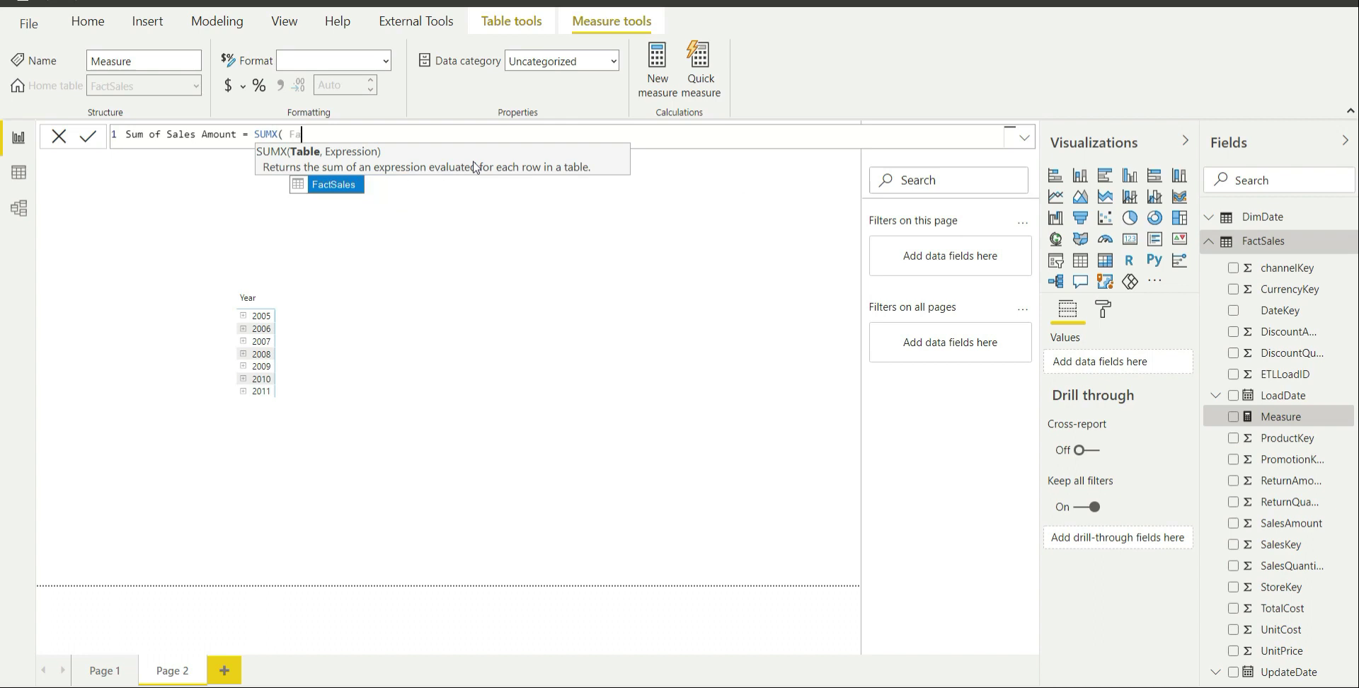
key(Tab)
text(, )
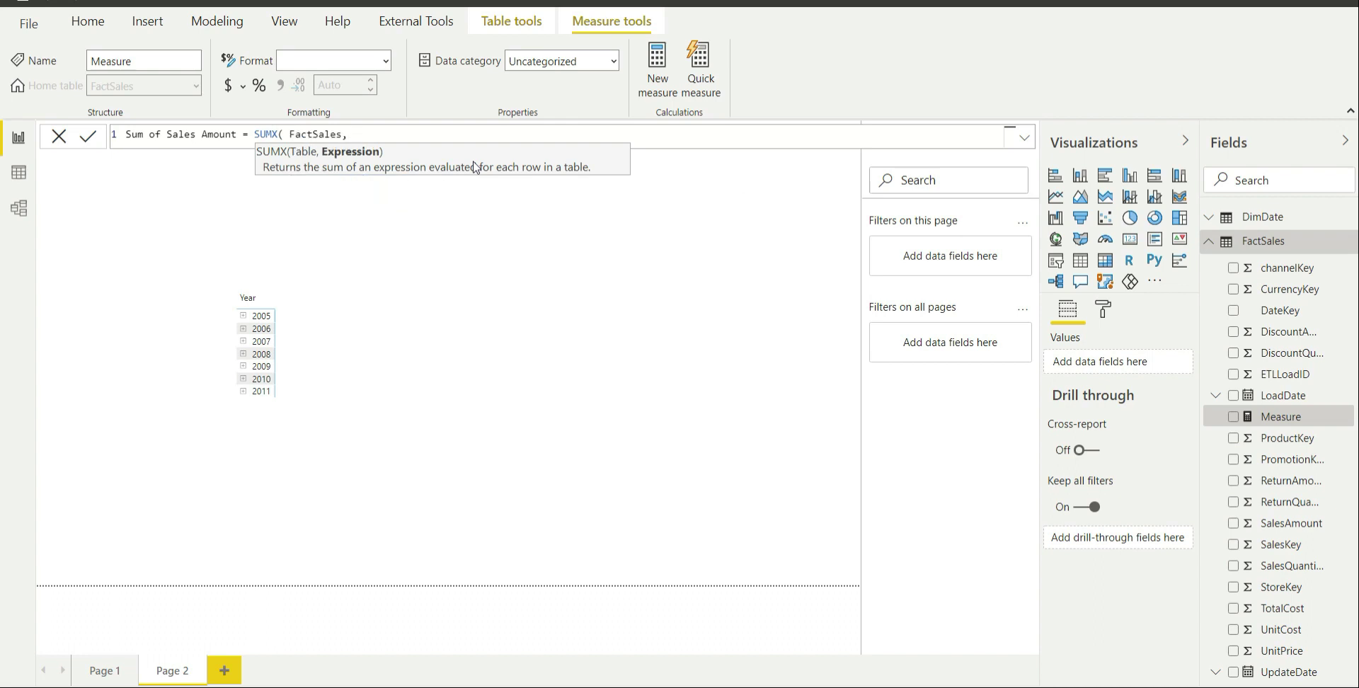
text(Sa)
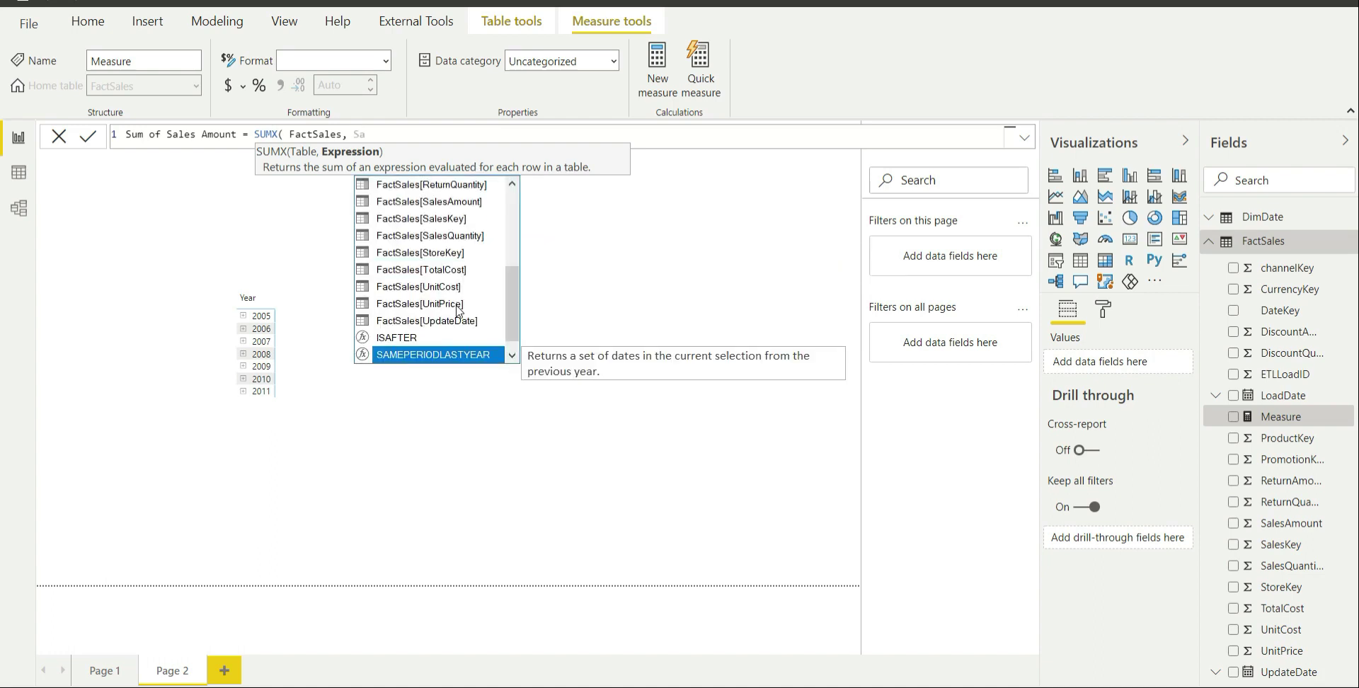
click(447, 241)
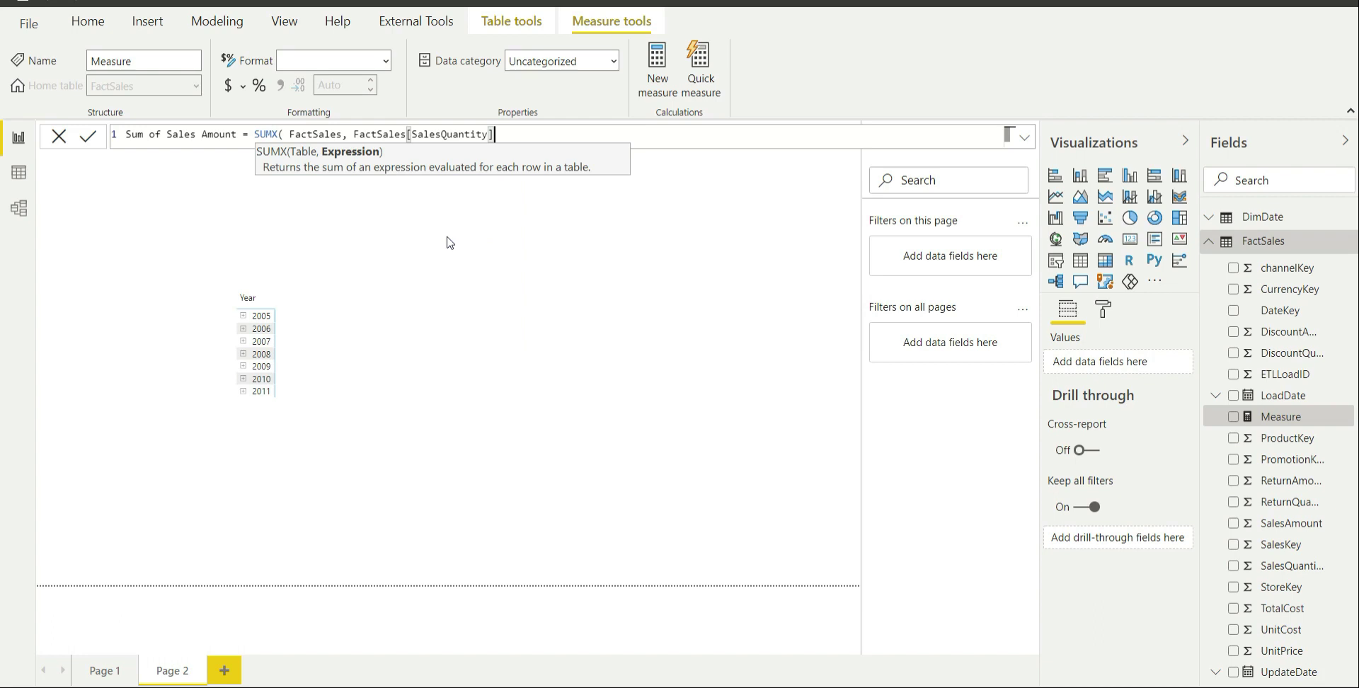
text(* Cos)
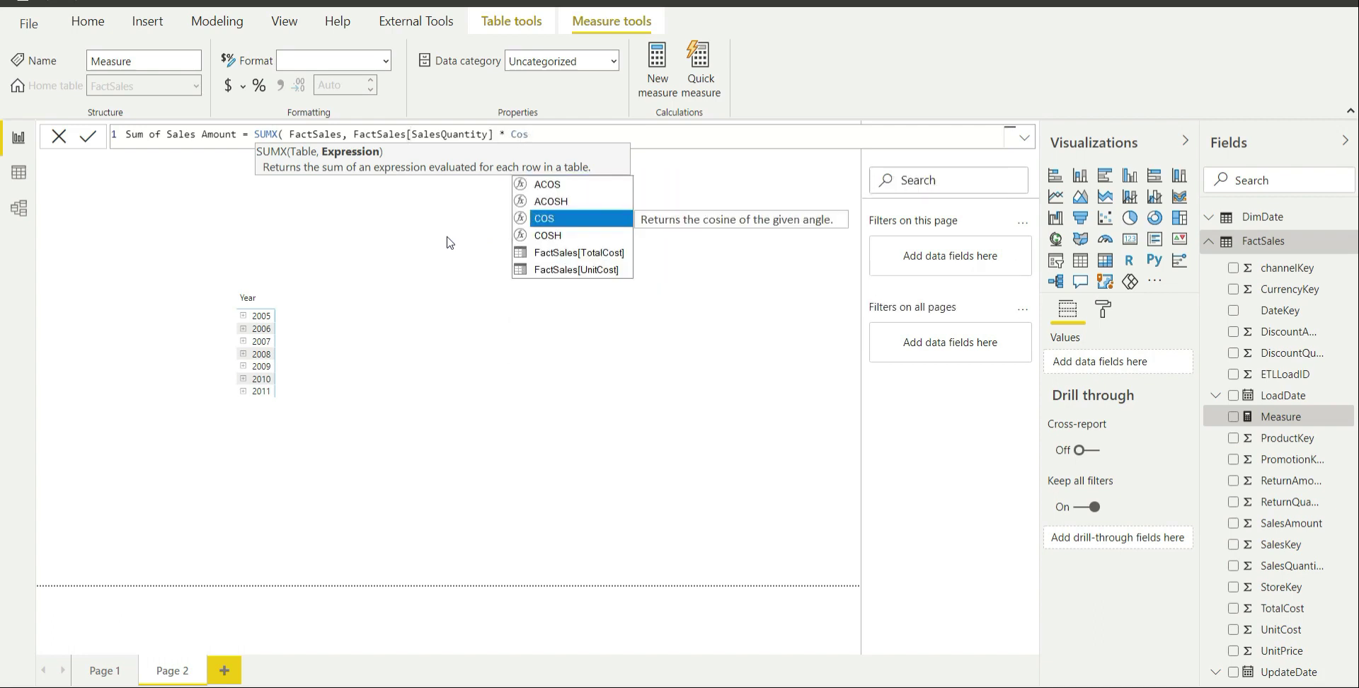
click(580, 272)
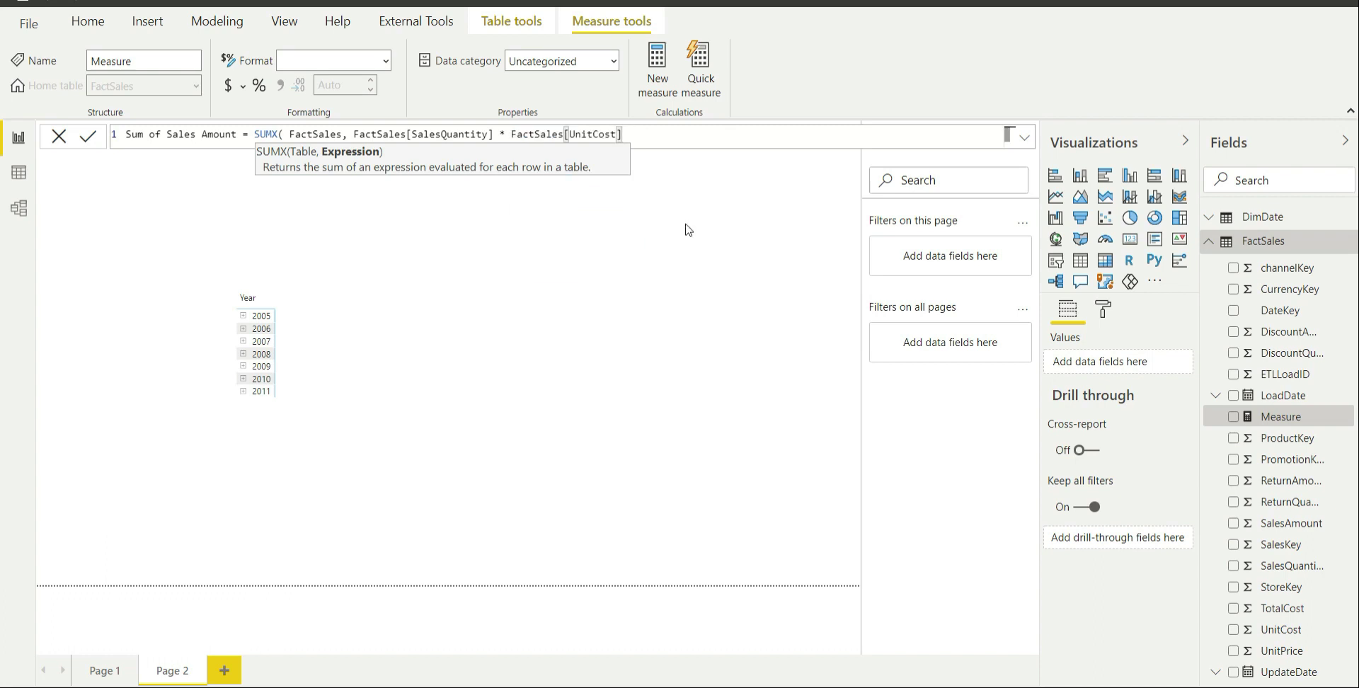
text())
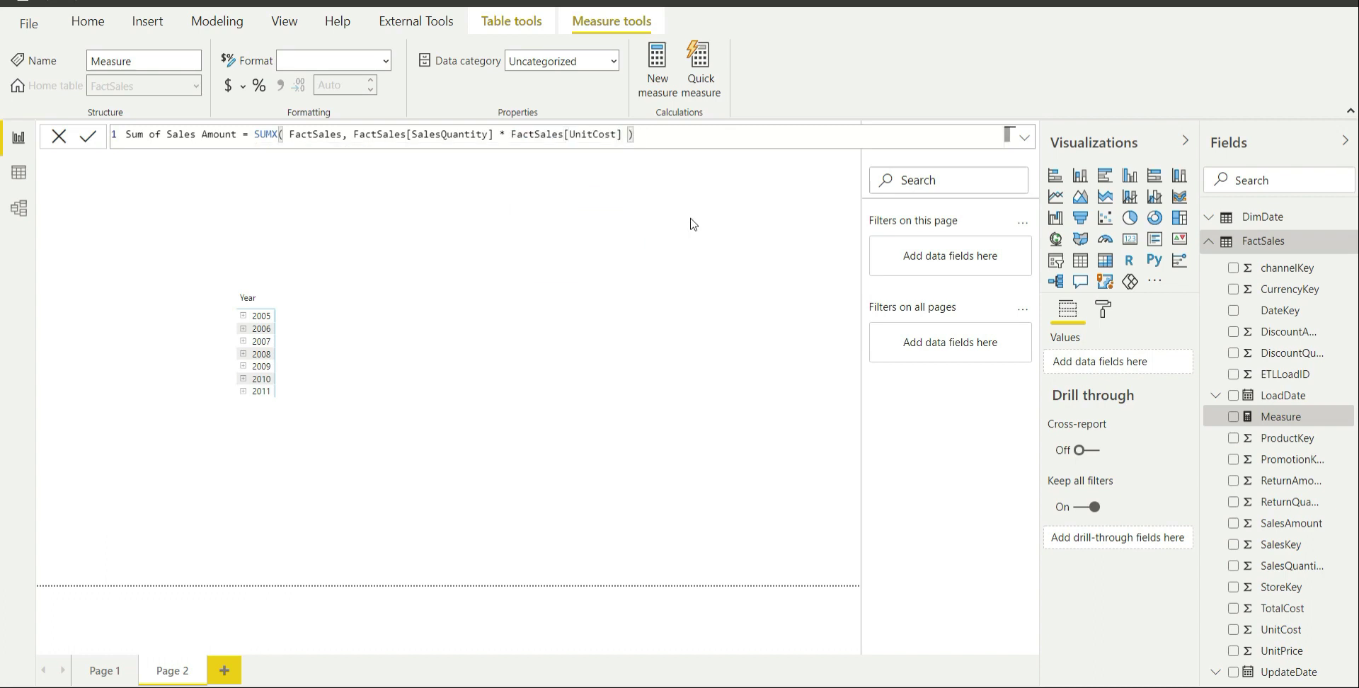
key(Return)
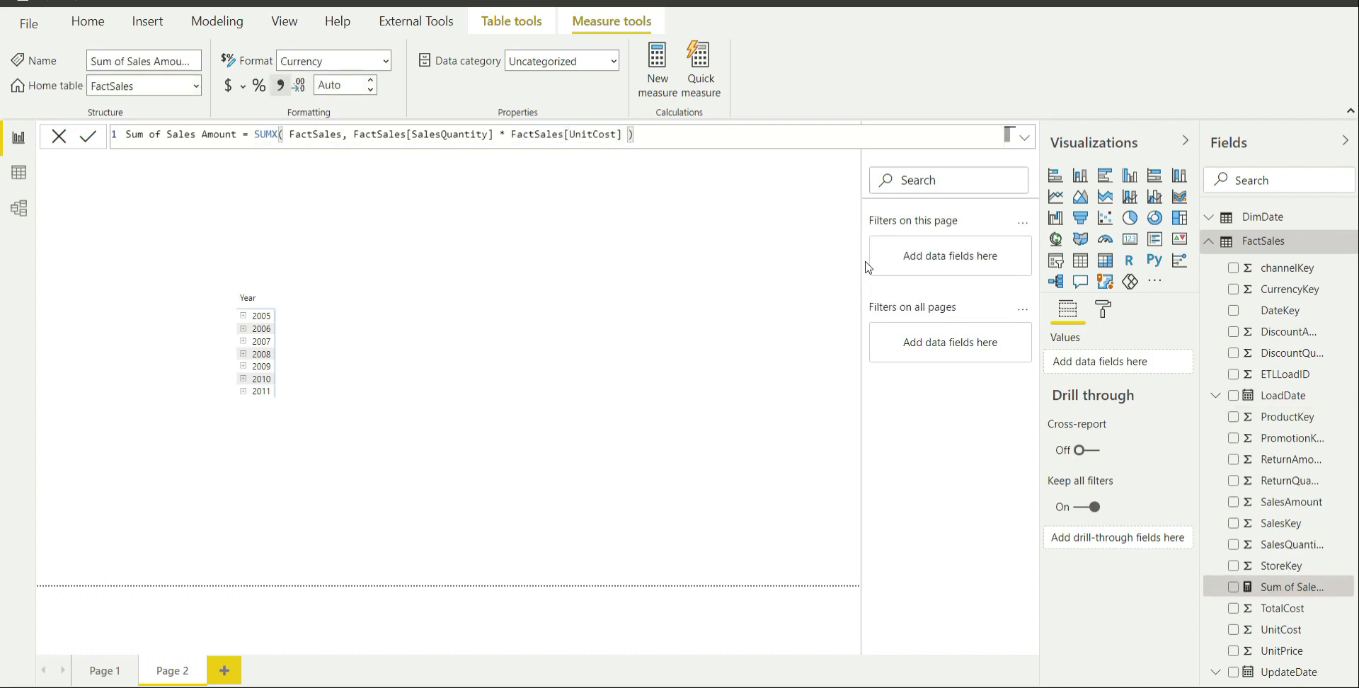
Add Sum of Sales Amount to the Year matrix values and widen the matrix to the right.
click(302, 345)
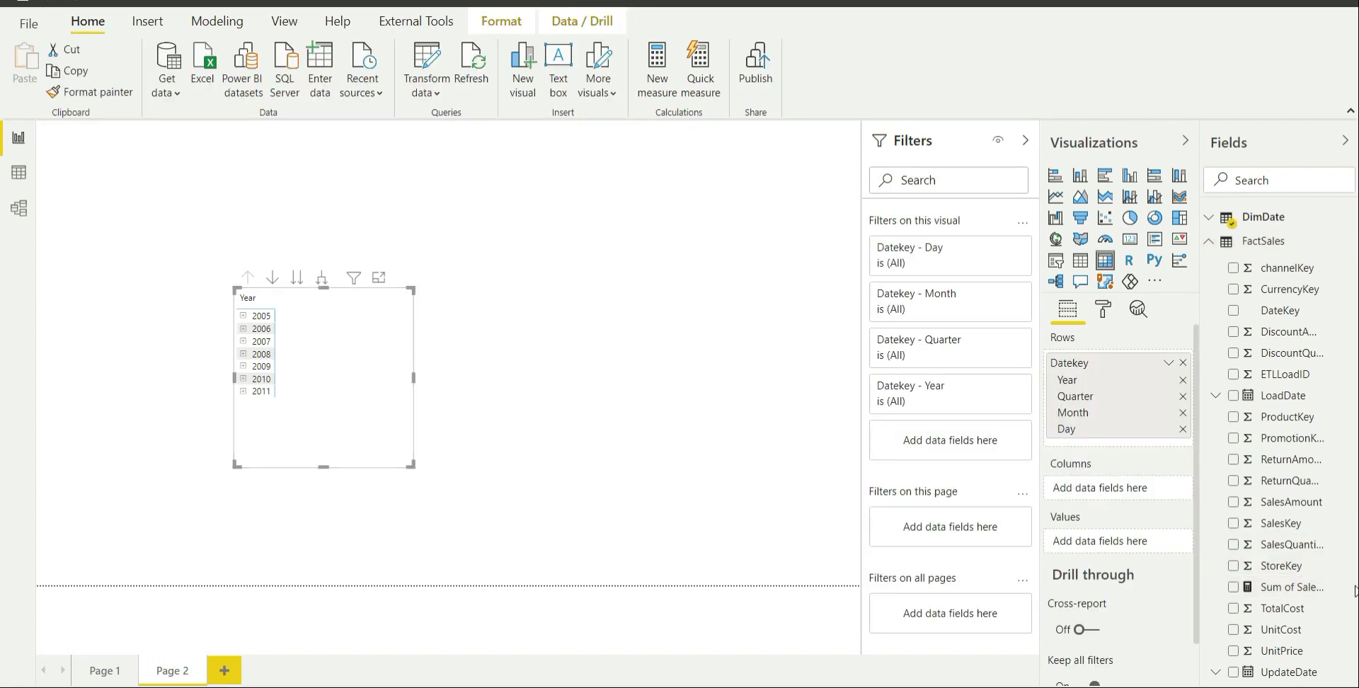
drag(1300, 596, 1133, 544)
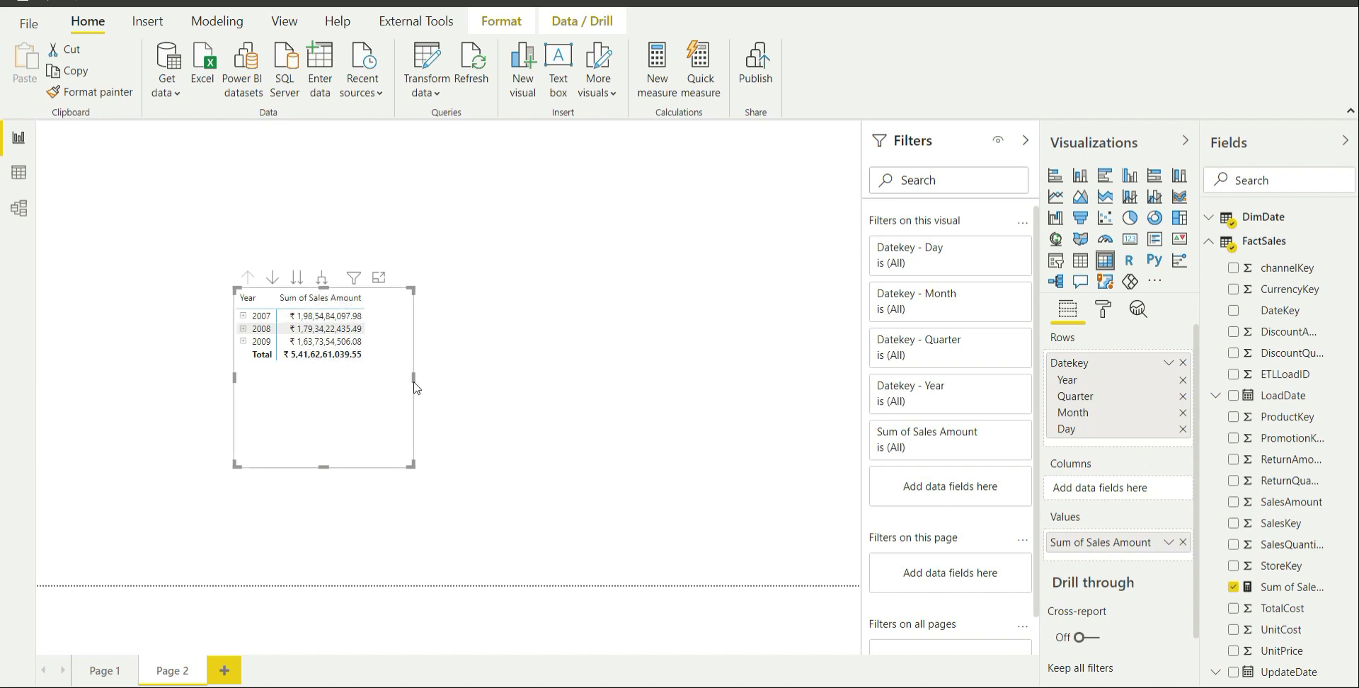
drag(413, 377, 655, 397)
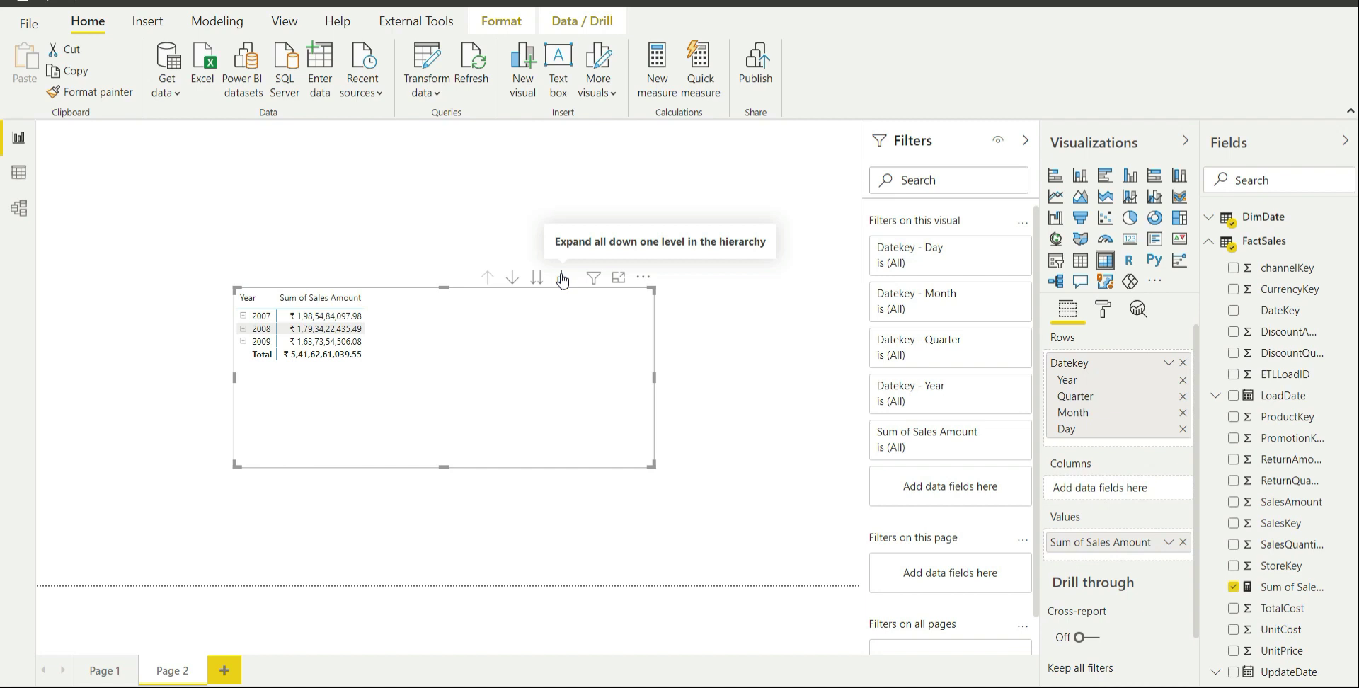
Expand the matrix to quarters and then months, enlarging it upward, leftward and downward.
click(562, 279)
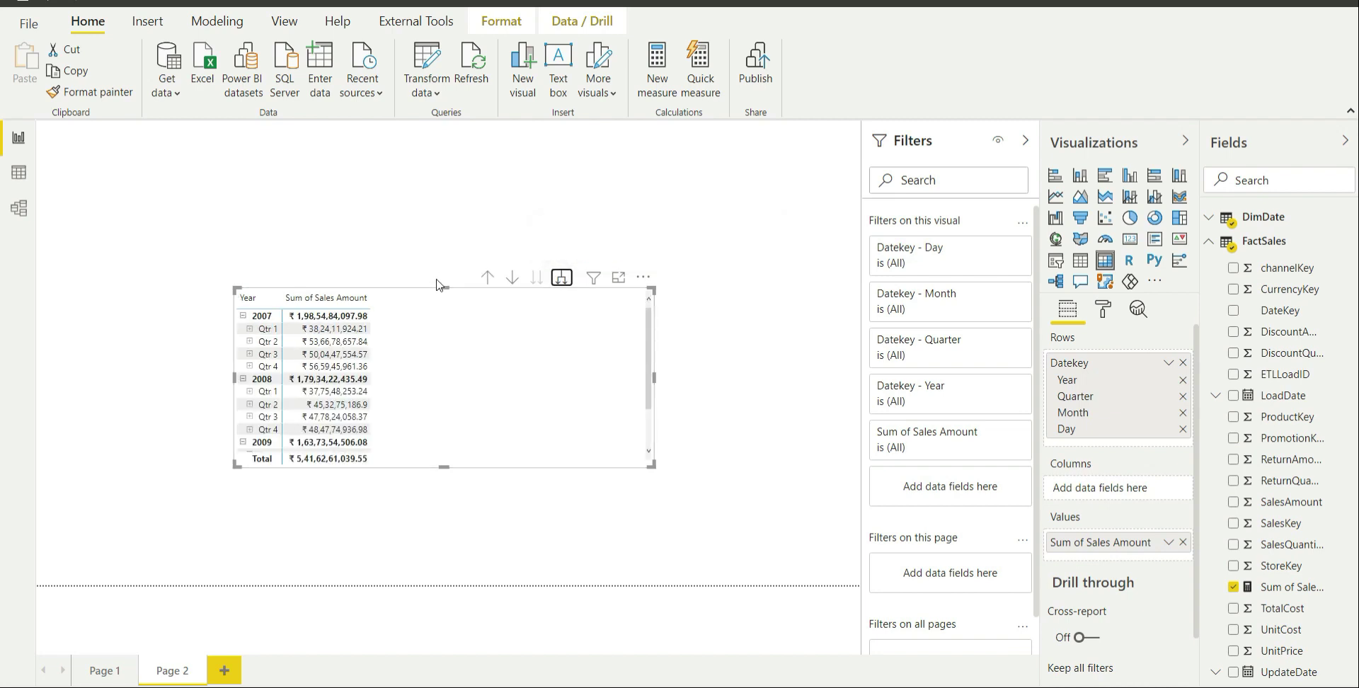
drag(439, 287, 423, 167)
drag(228, 317, 124, 320)
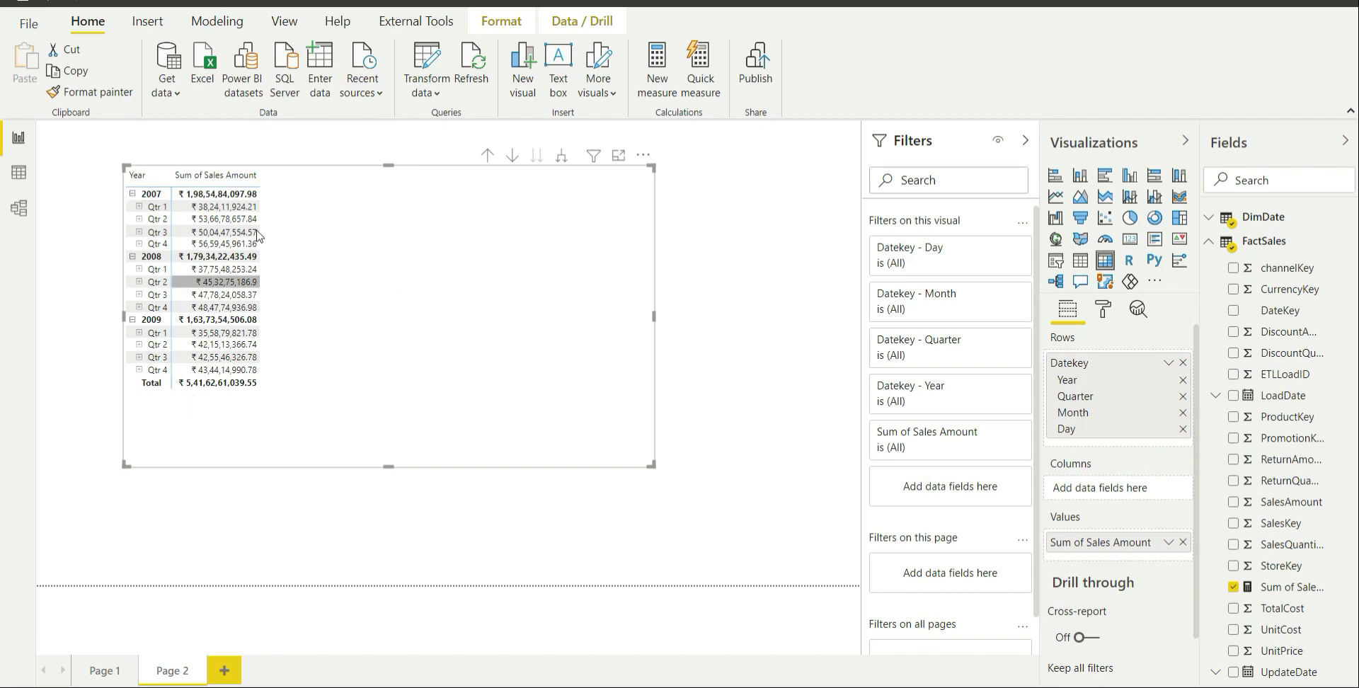
click(564, 162)
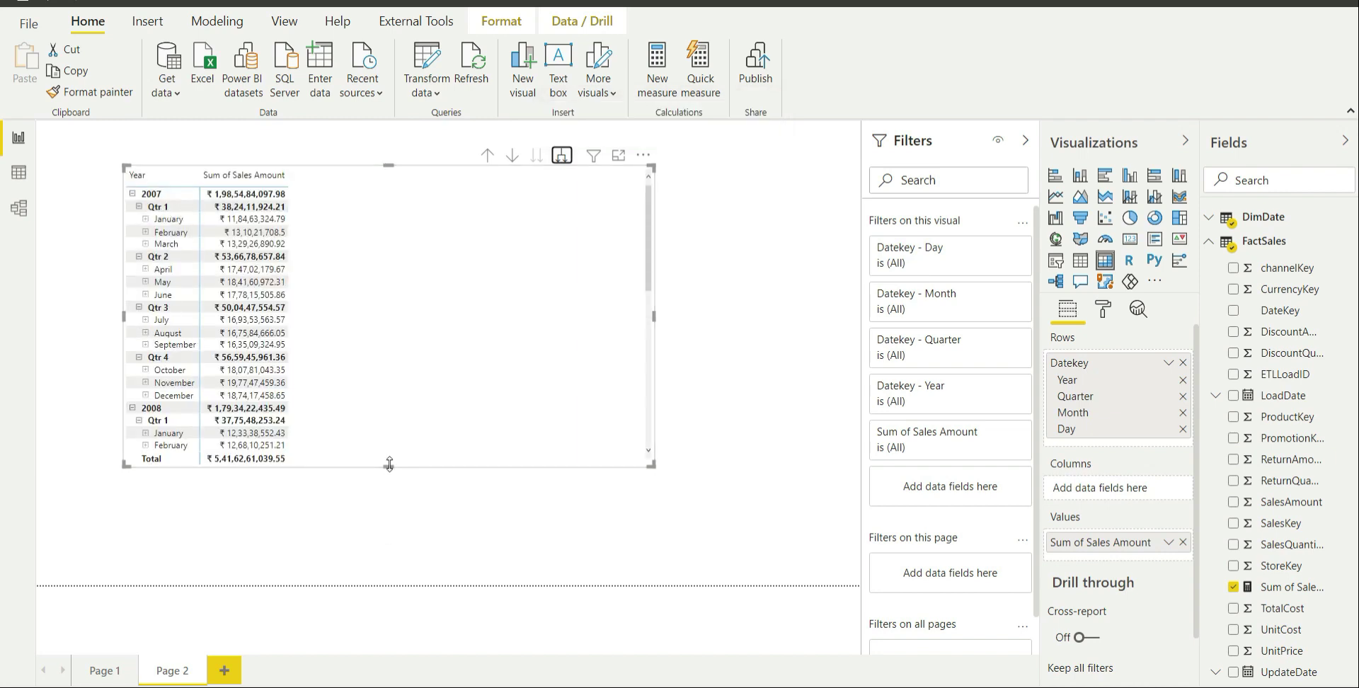
drag(390, 463, 393, 576)
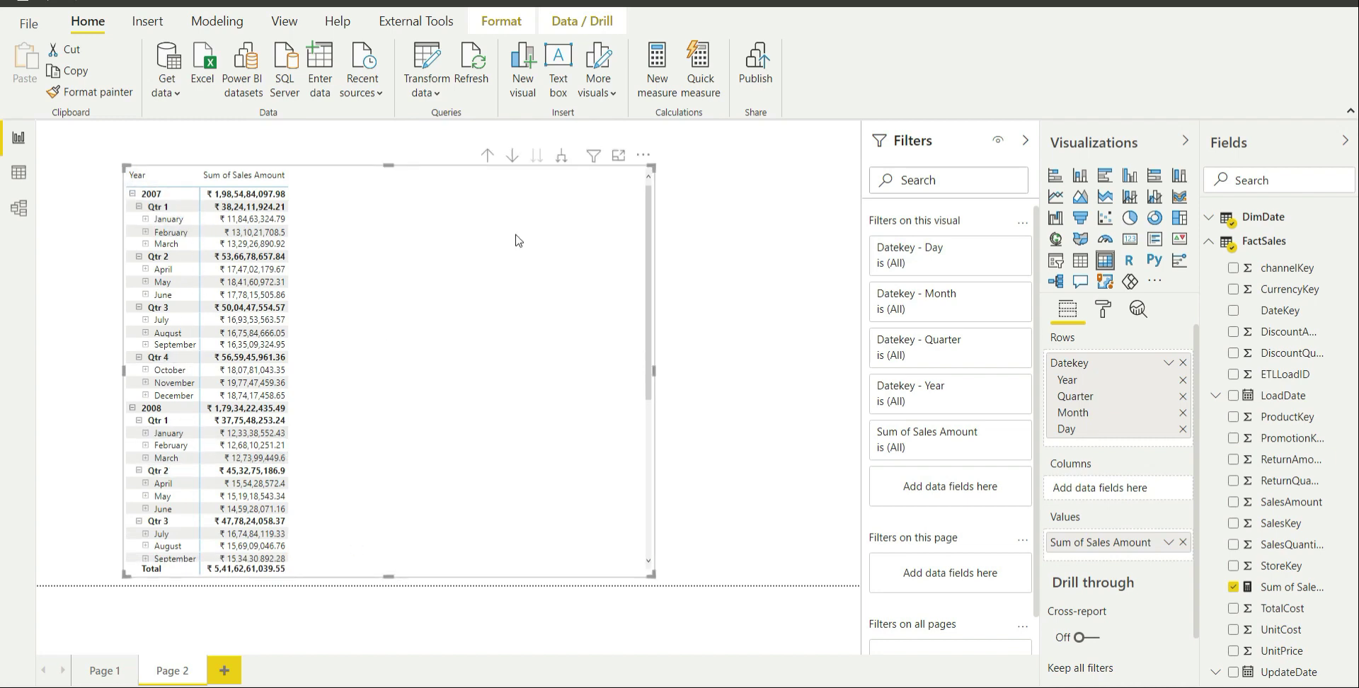
Expand the matrix to Day level and scroll through the daily Sum of Sales Amount rows.
click(563, 160)
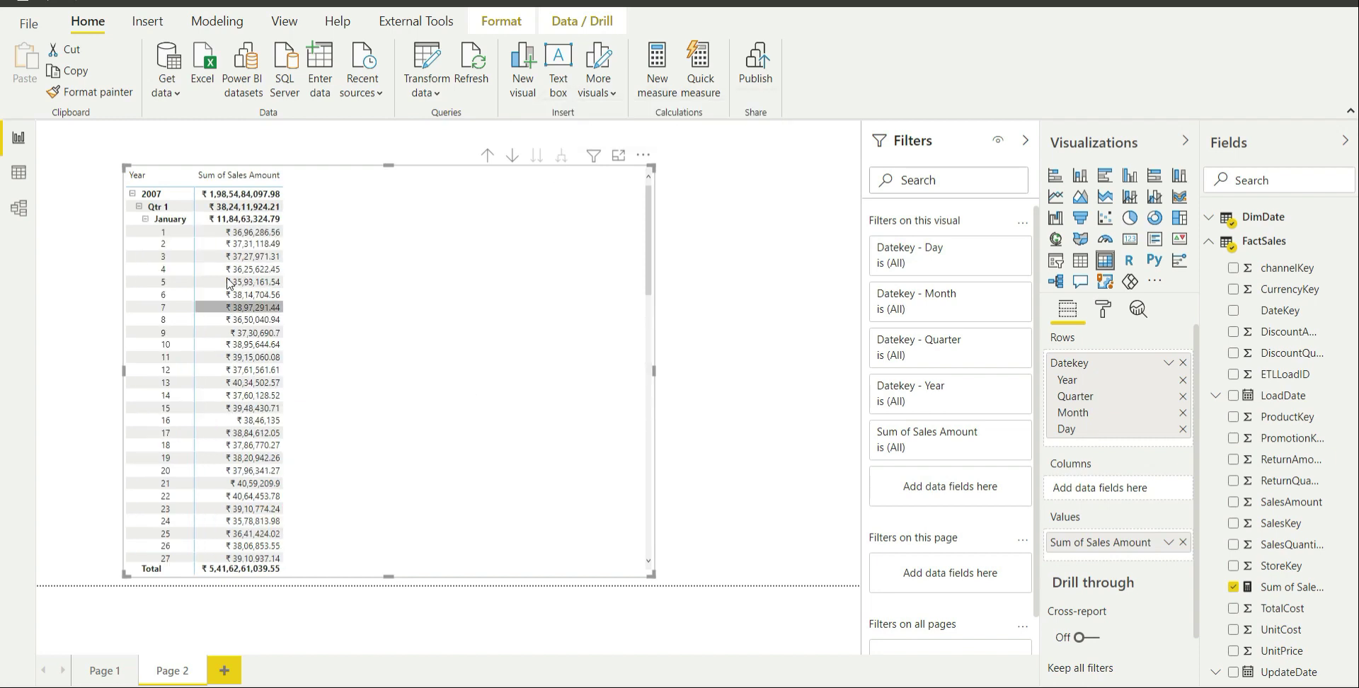
scroll(224, 281, down, 1)
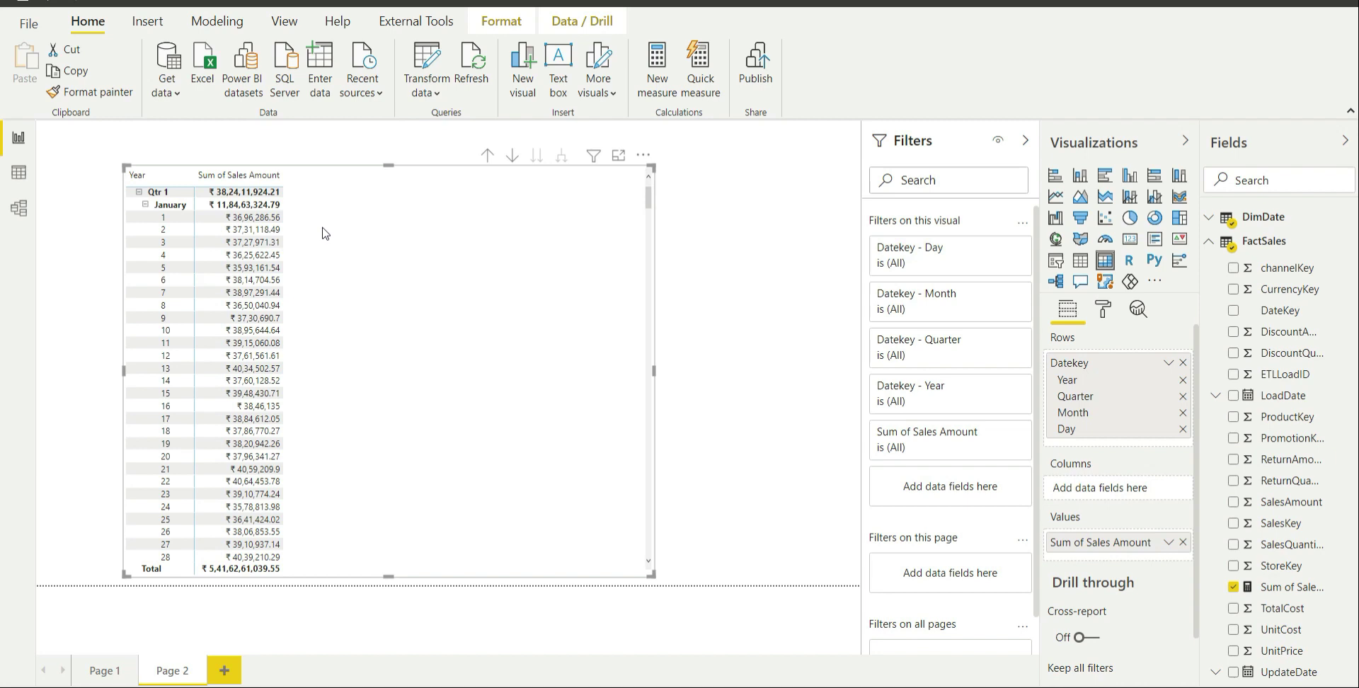
scroll(319, 232, up, 1)
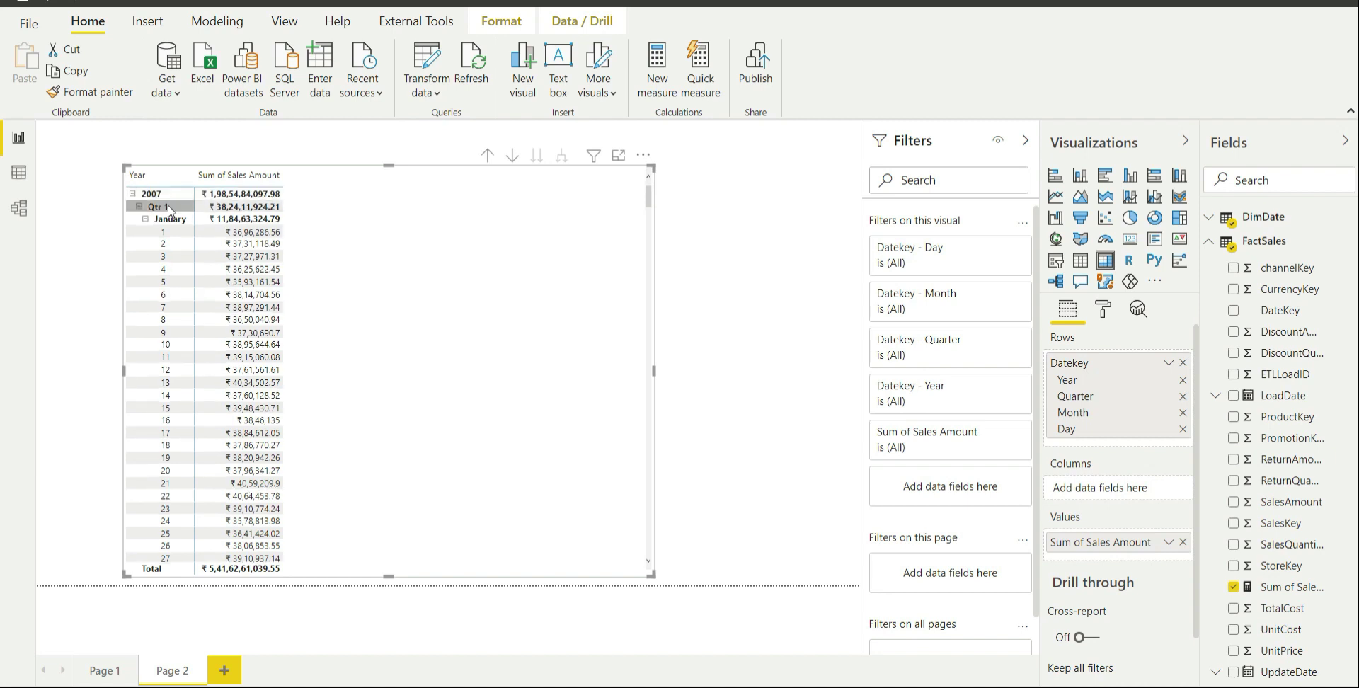
scroll(185, 433, down, 3)
scroll(186, 433, down, 1)
scroll(328, 385, down, 2)
scroll(327, 385, down, 3)
scroll(327, 385, down, 3)
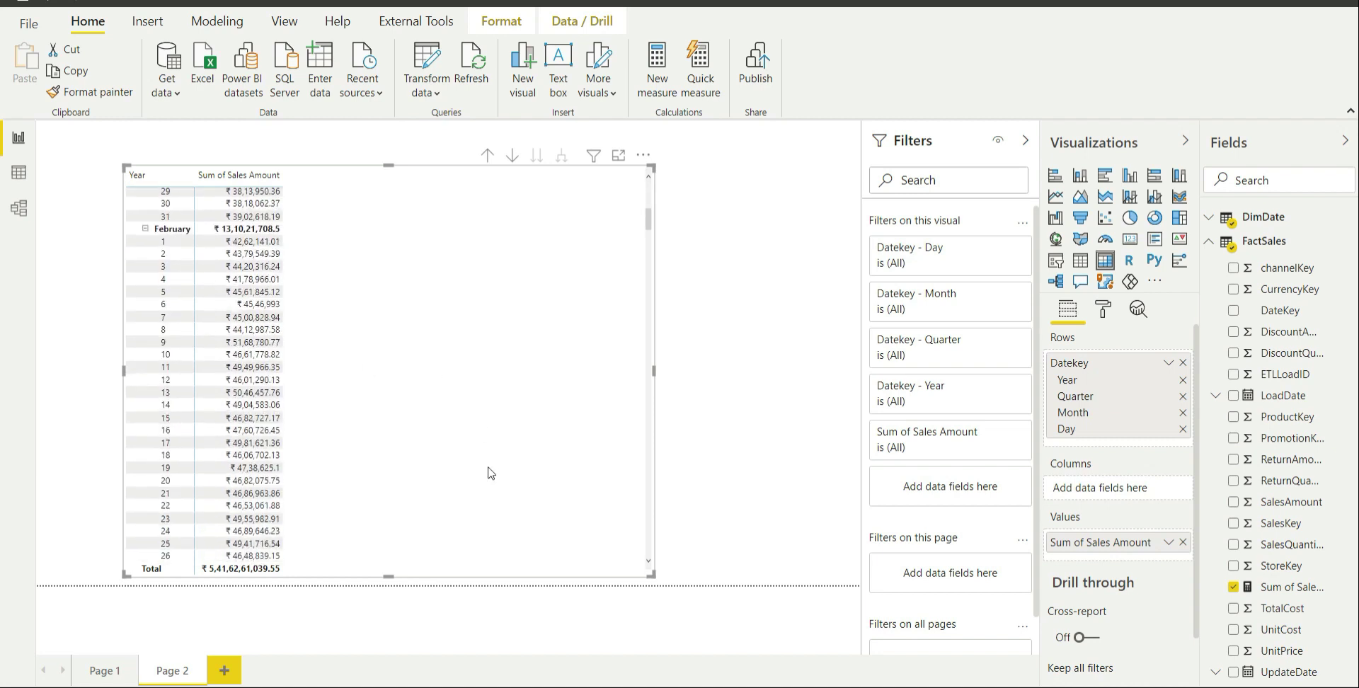
scroll(485, 473, down, 1)
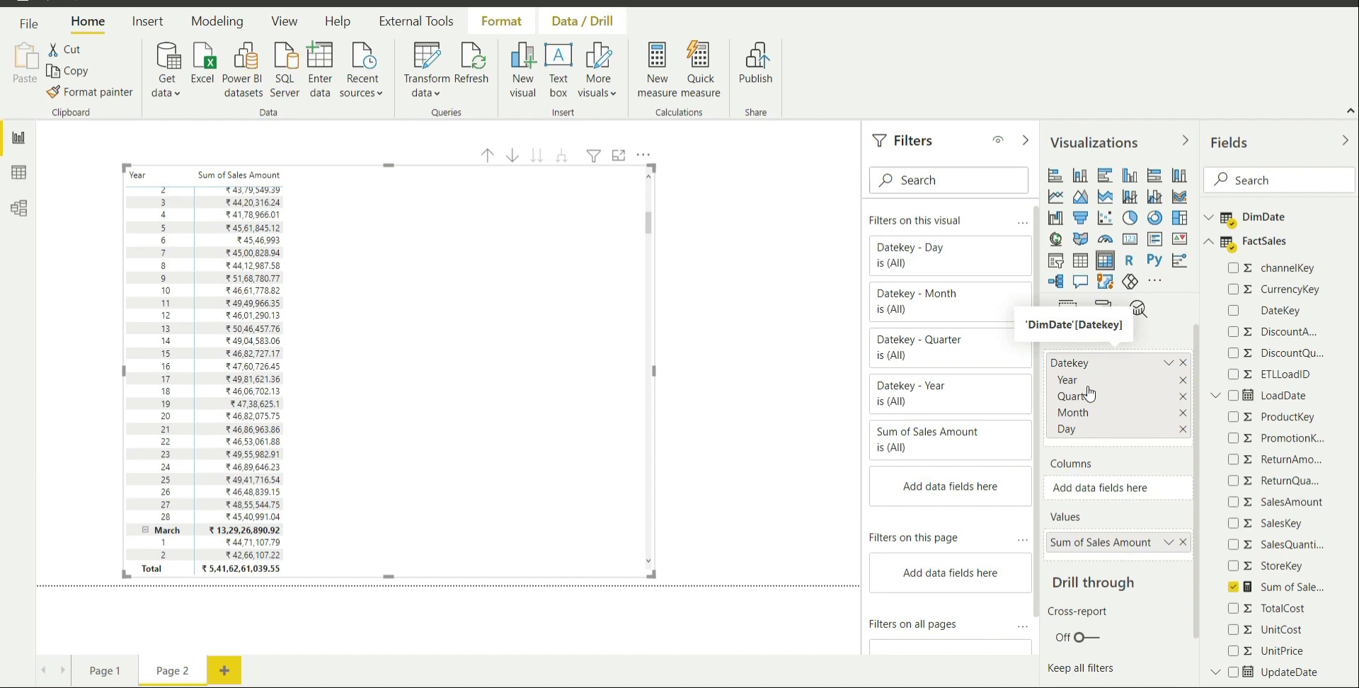
scroll(534, 341, up, 10)
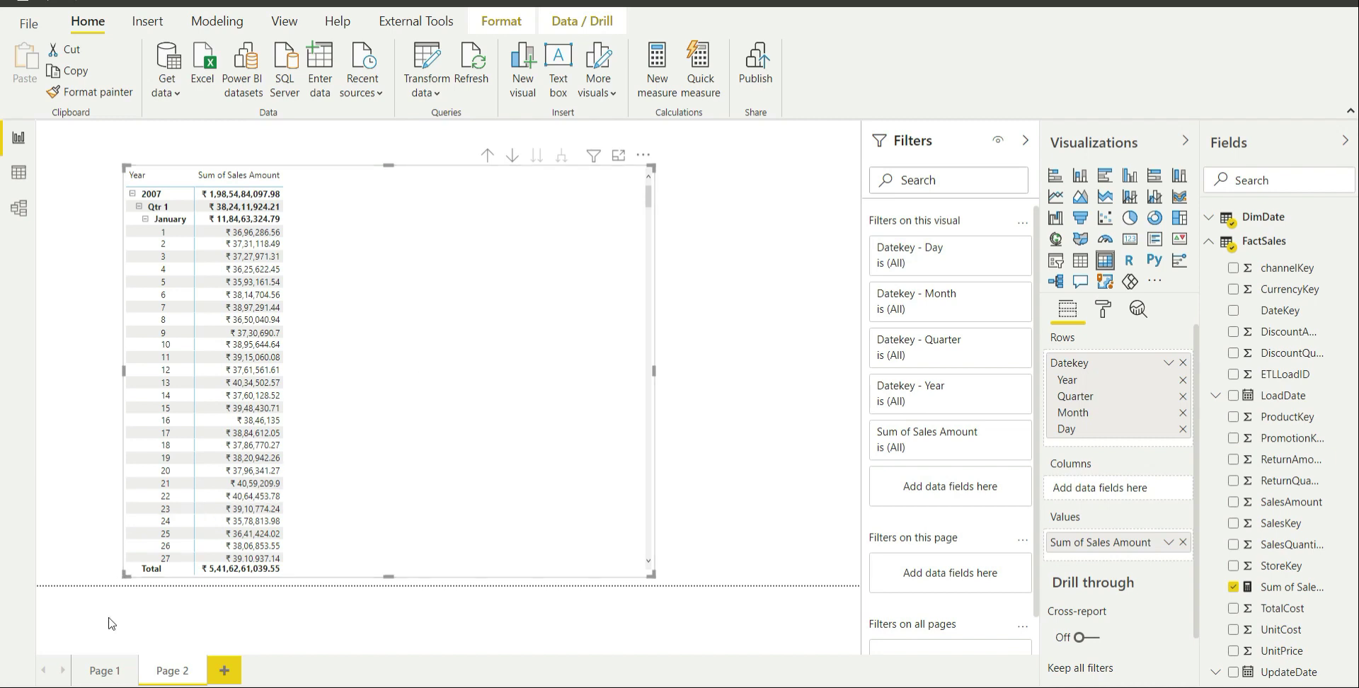
Switch back to Page 1 with the Automatic Date/Time in Power BI notes.
click(104, 673)
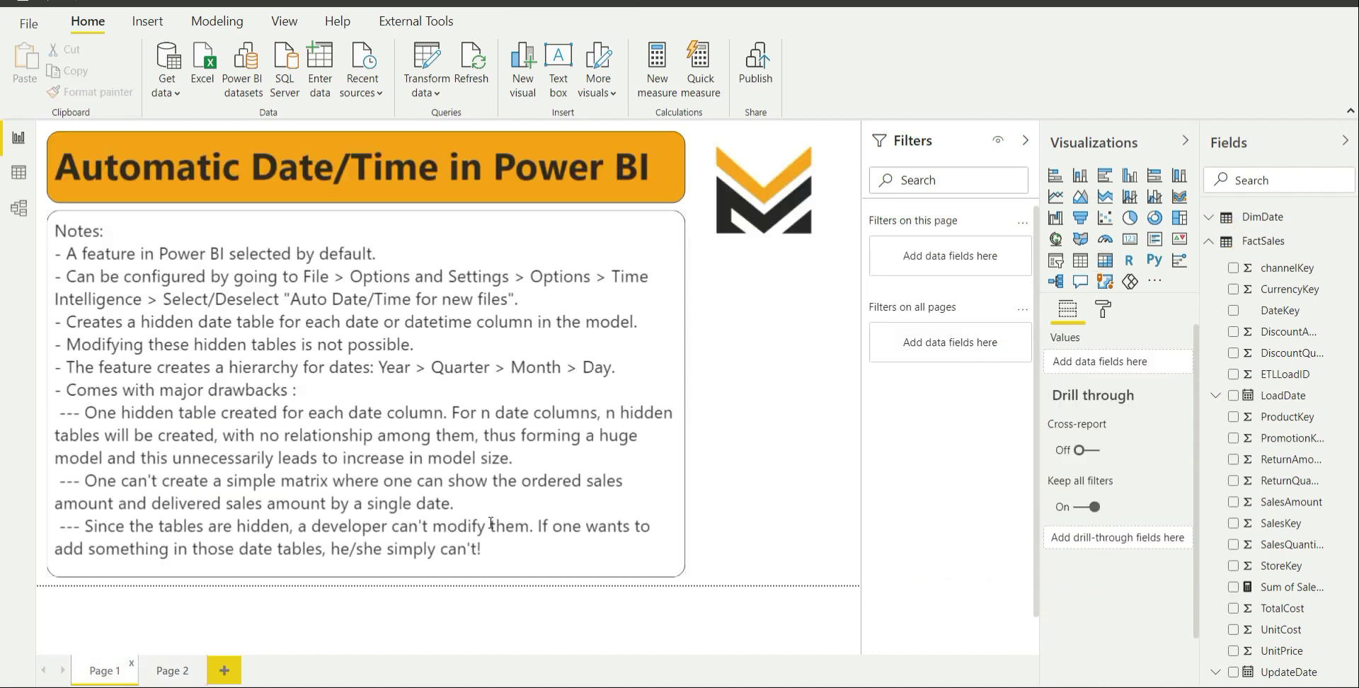